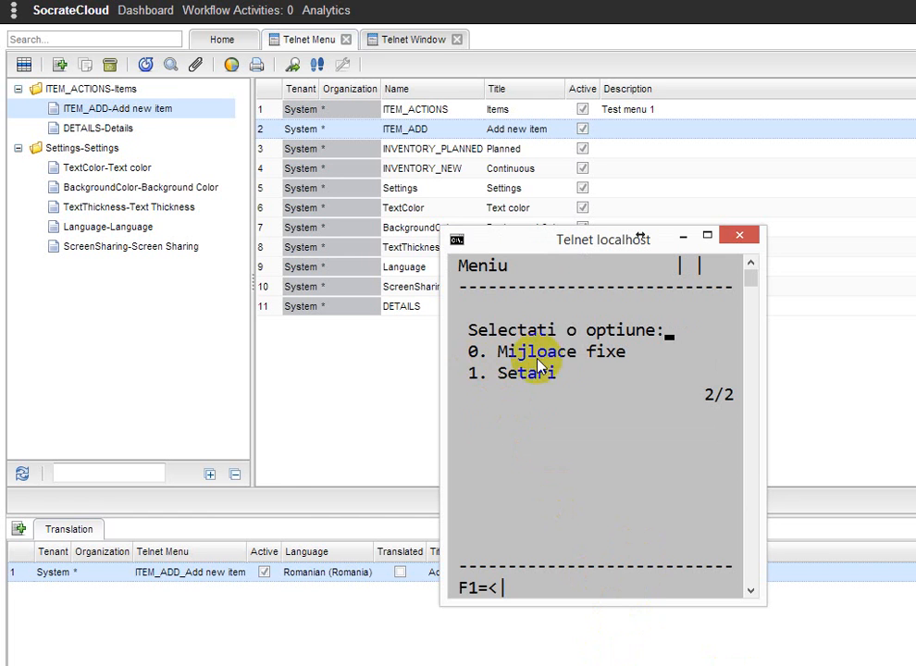
Review the translations of the Items and Settings telnet menu entries
click(37, 94)
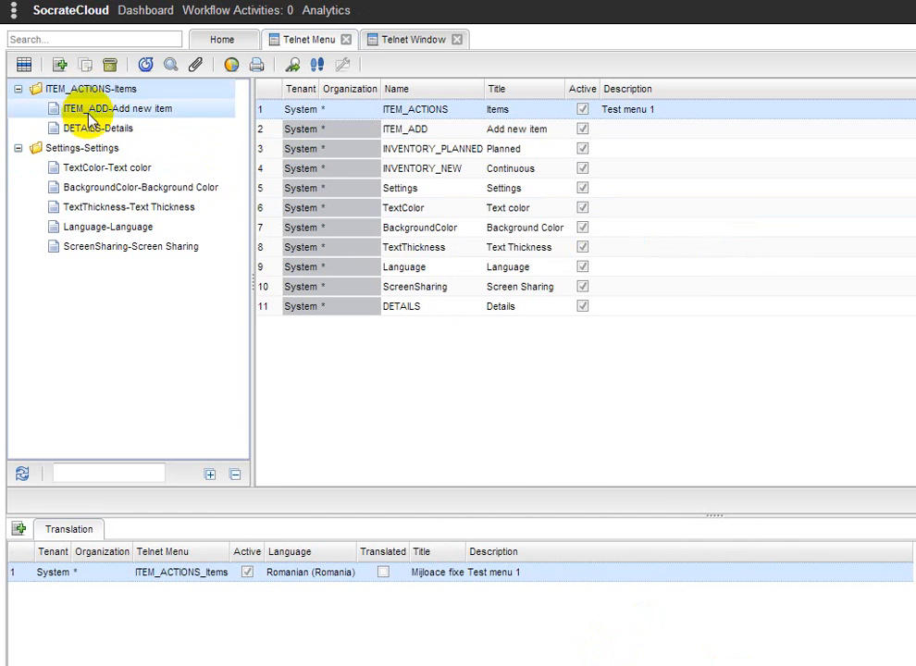
click(51, 148)
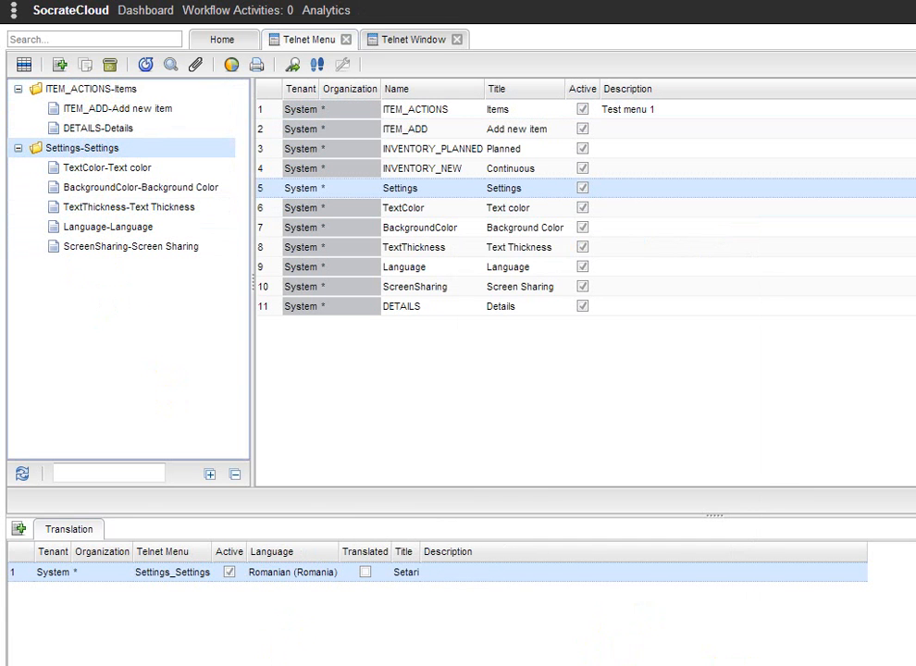
click(500, 665)
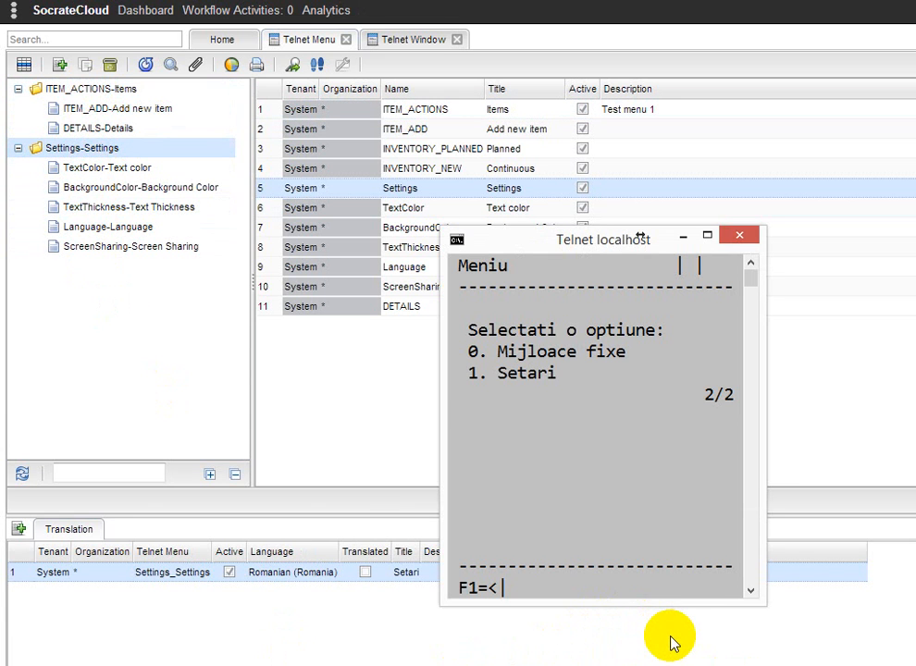
Open the screen-sharing option under Setari in the telnet session, then start a second session with telnet localhost 678
key(1)
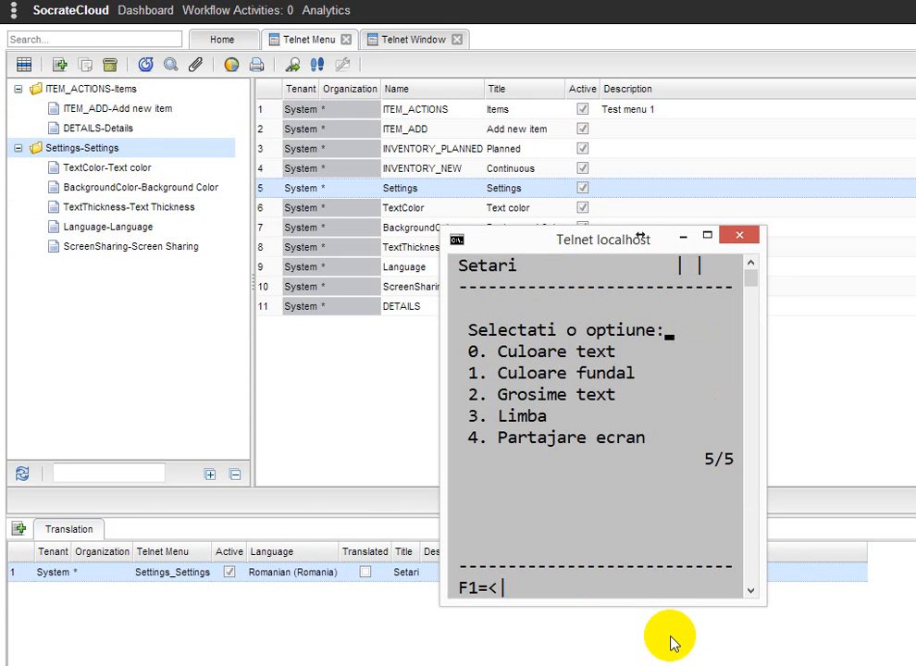
key(4)
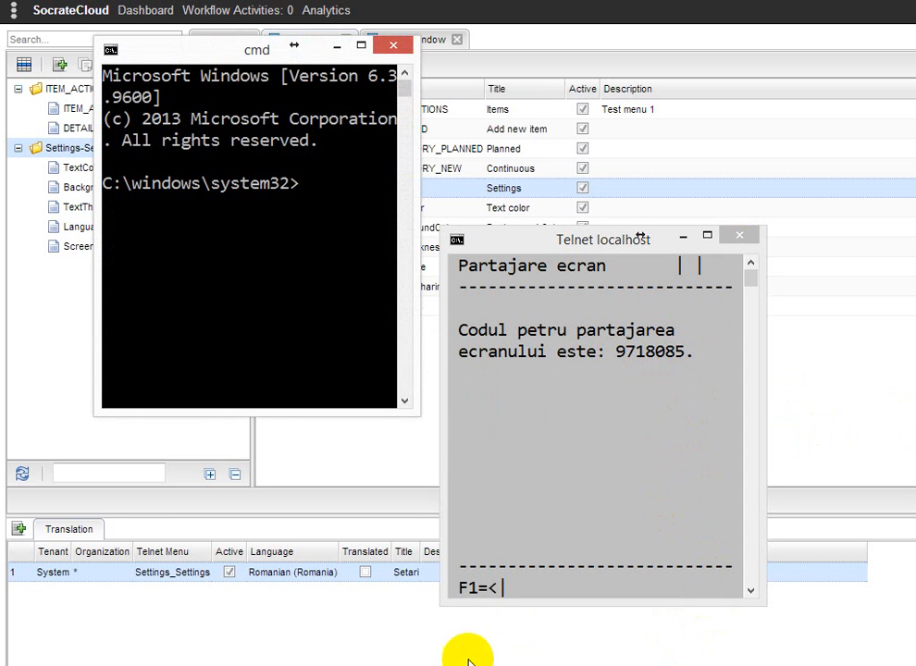
text(telnet loc)
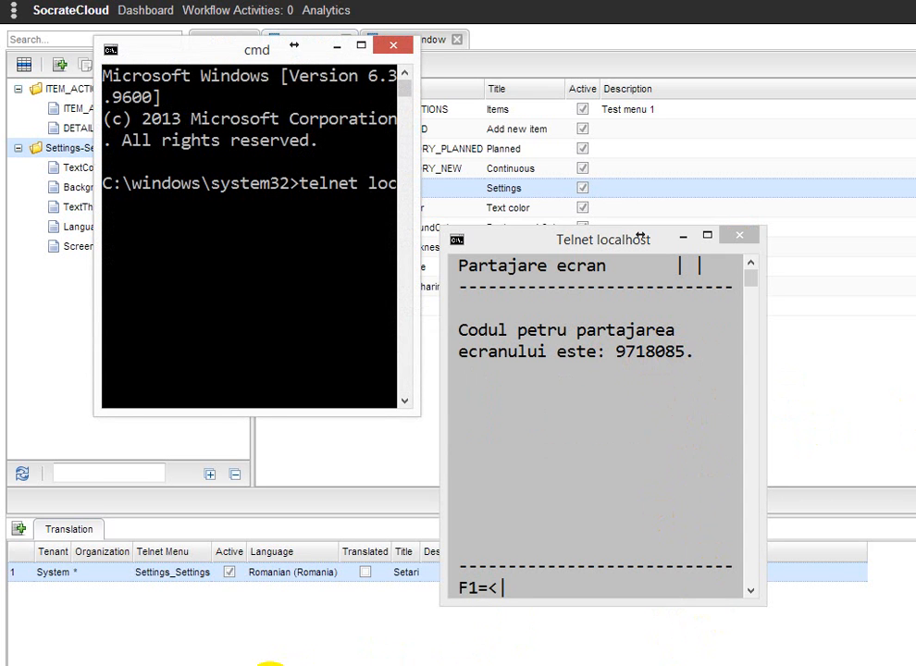
text(alhost 678)
key(Return)
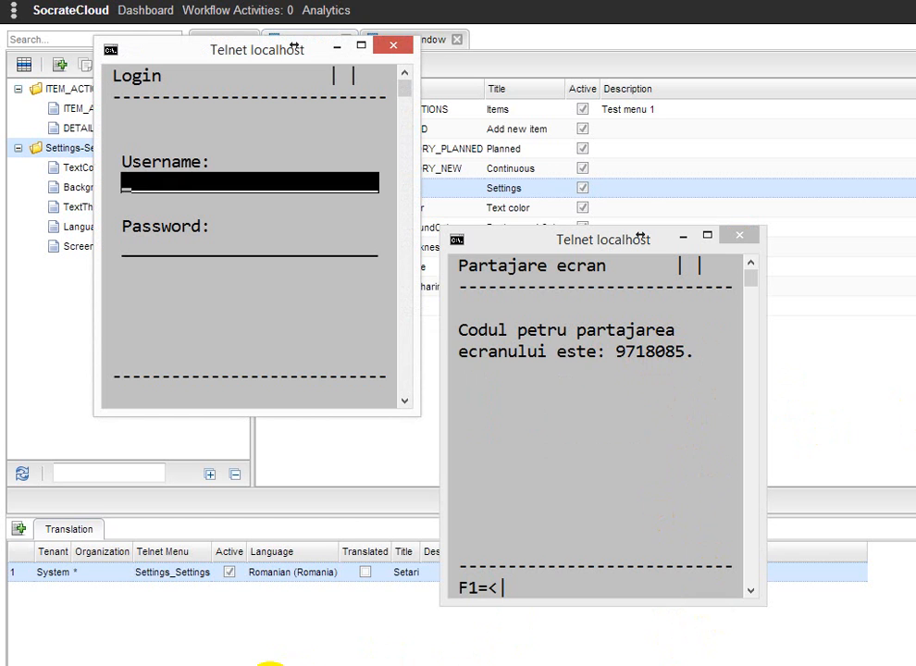
Log into the second session by entering the screen-sharing code as the username
text(1)
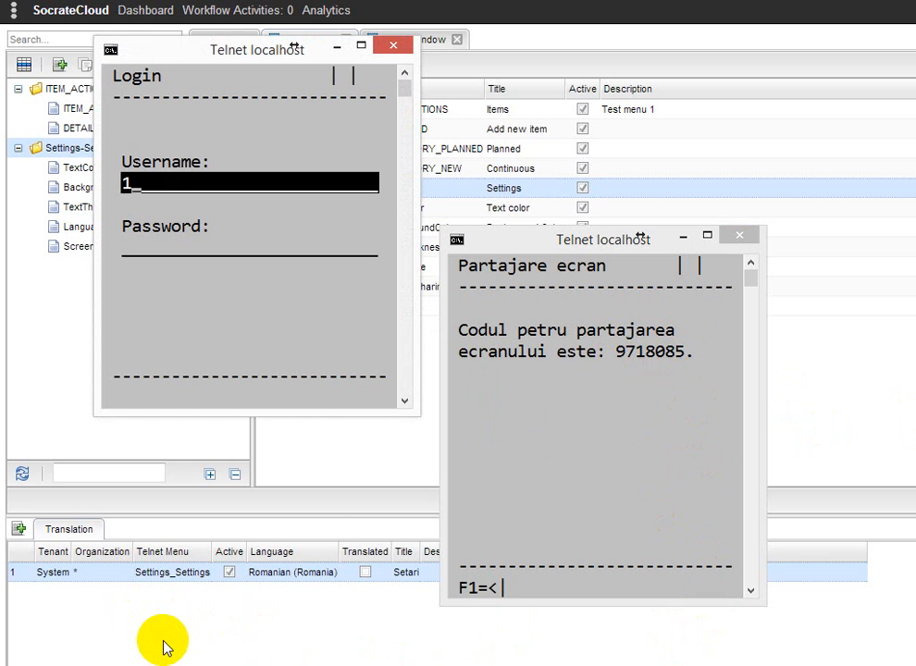
text(9718085)
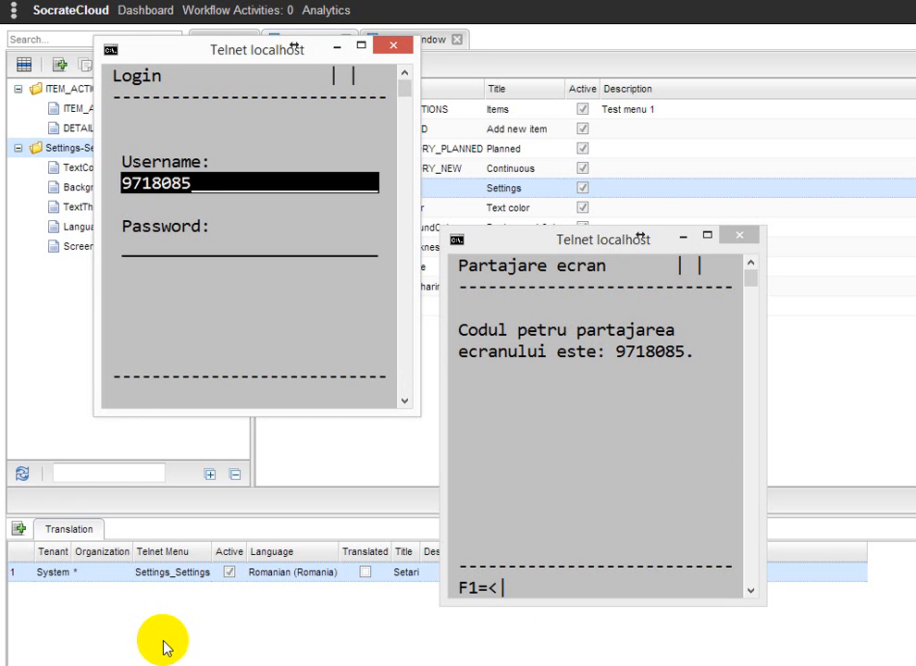
key(Return)
key(Return)
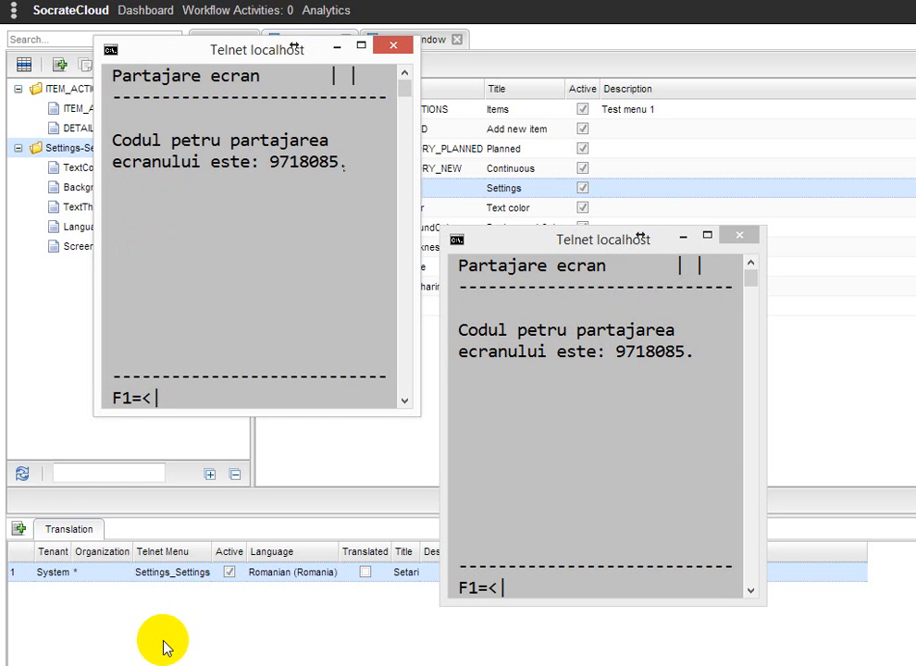
Return to the Setari menu and open the Culoare text submenu
click(563, 248)
key(F1)
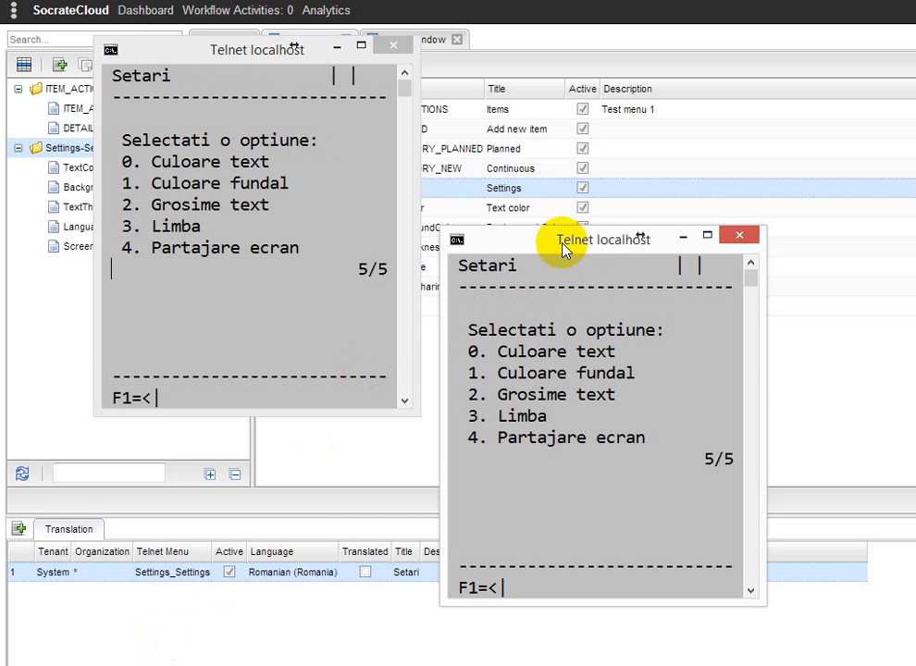
text(Culoare text)
key(Return)
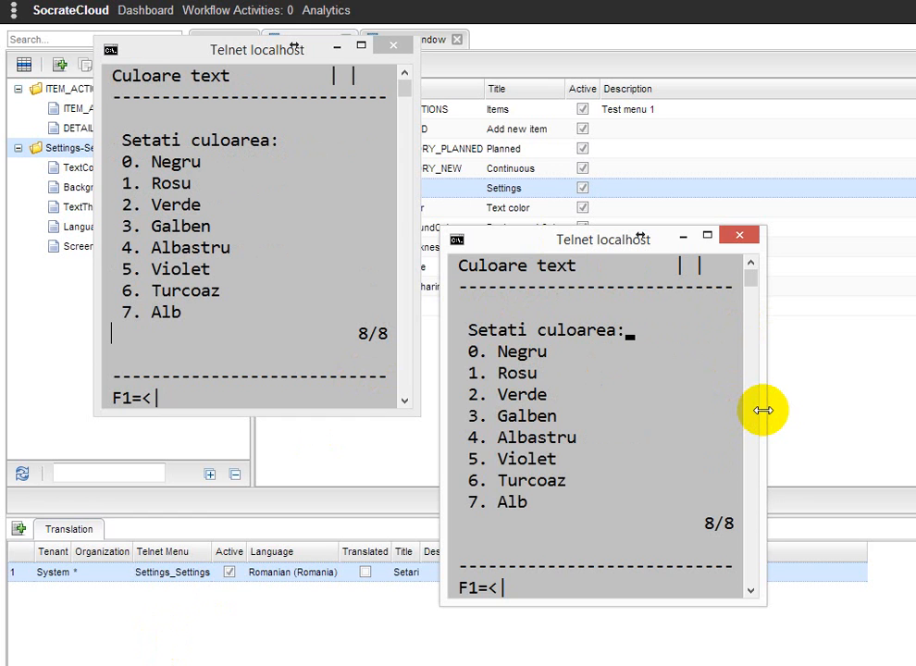
Set the text colour to Rosu, then Albastru, then Negru, and go back to the Setari menu
key(1)
key(Return)
key(4)
key(Return)
key(0)
key(Return)
key(F1)
key(F1)
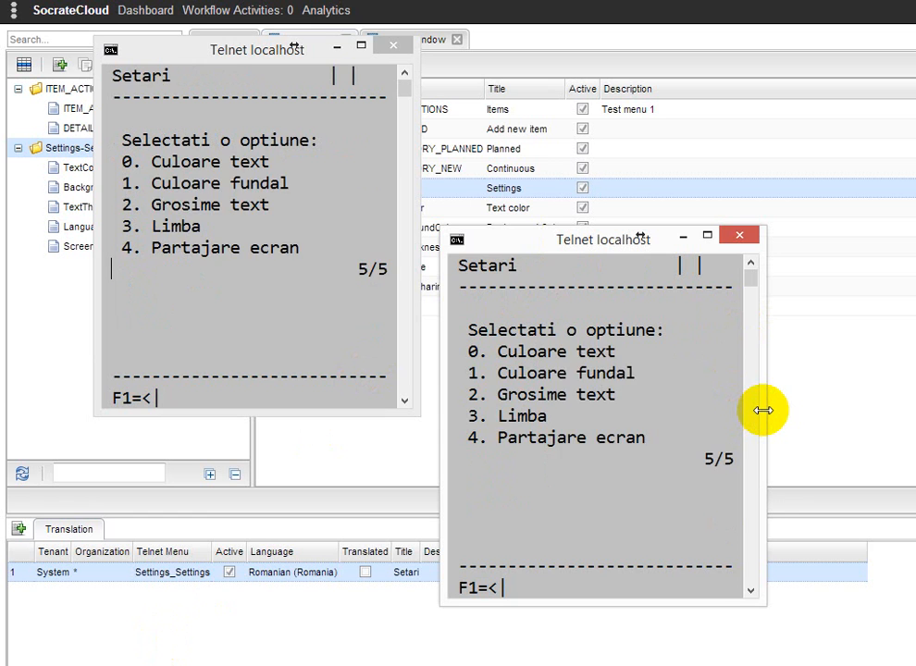
Open the Mijloace fixe menu and close the second telnet window
key(0)
key(Return)
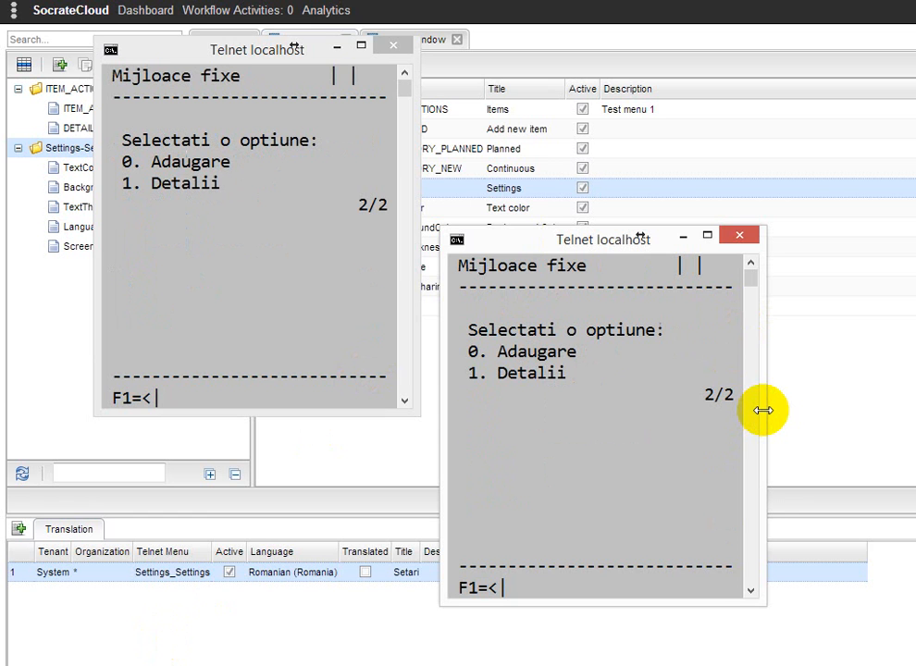
click(266, 52)
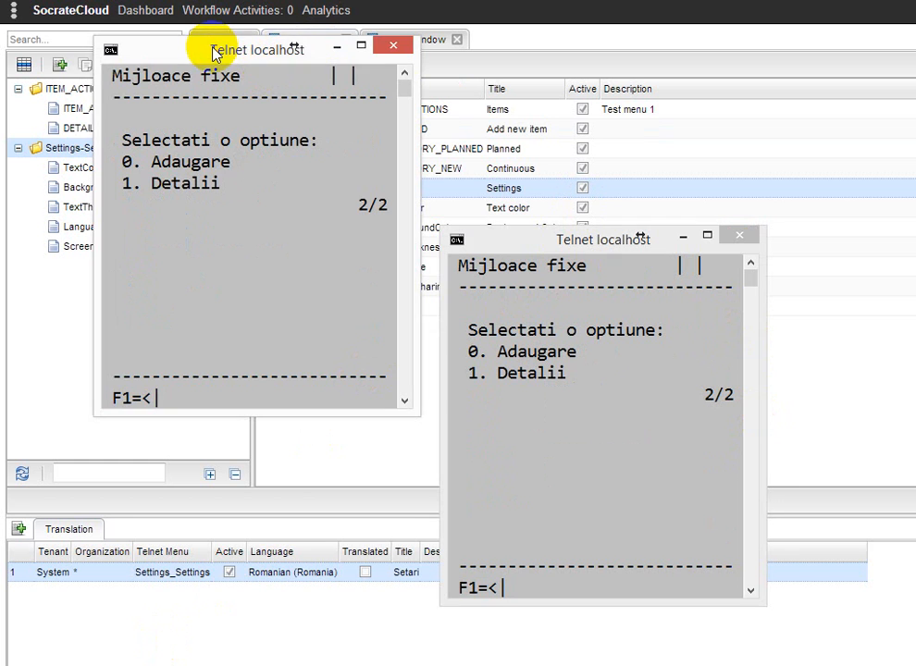
click(394, 46)
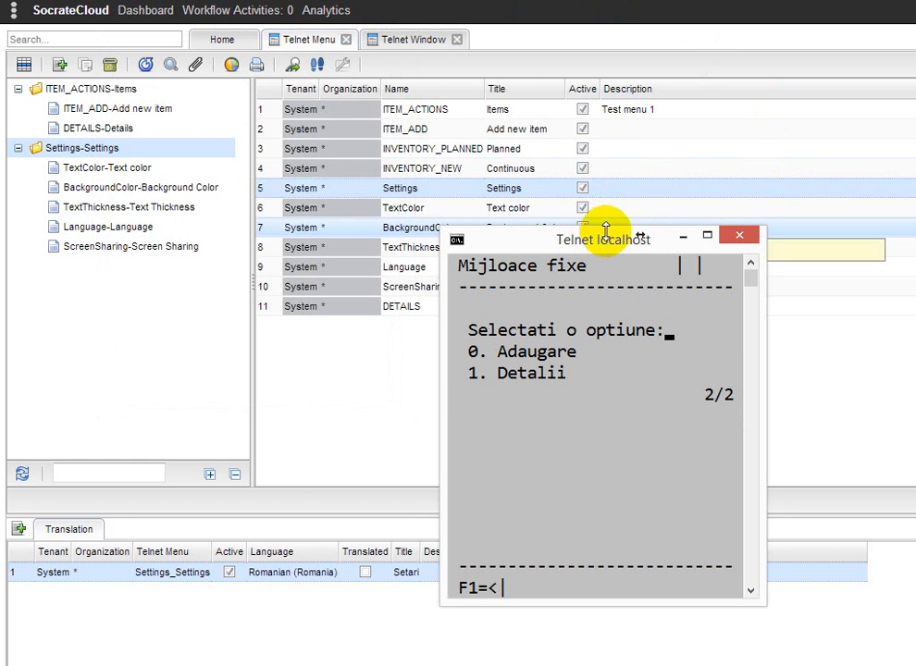
Review the fields defined for the ADD_ITEM telnet window
click(411, 39)
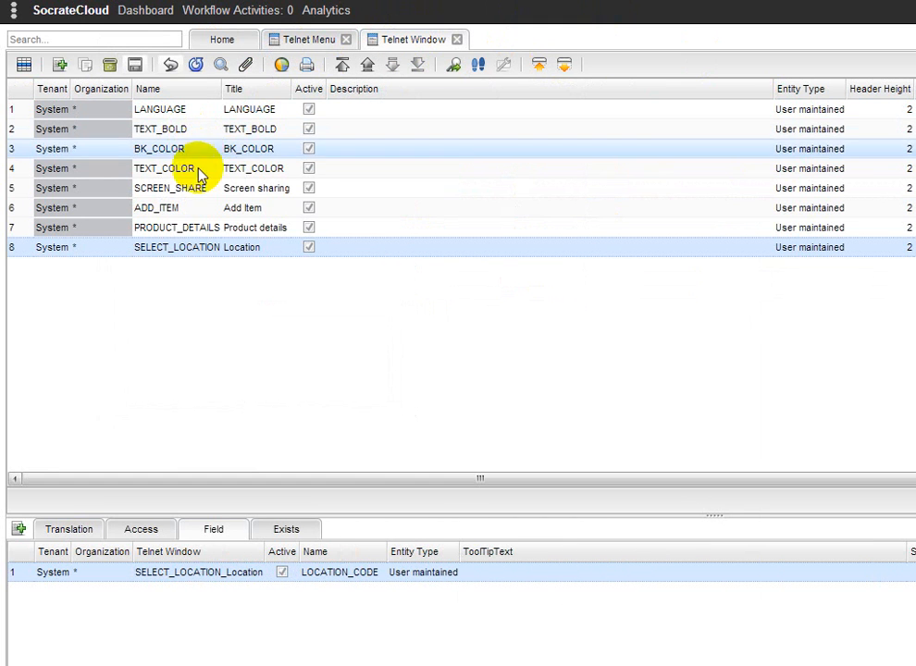
click(180, 210)
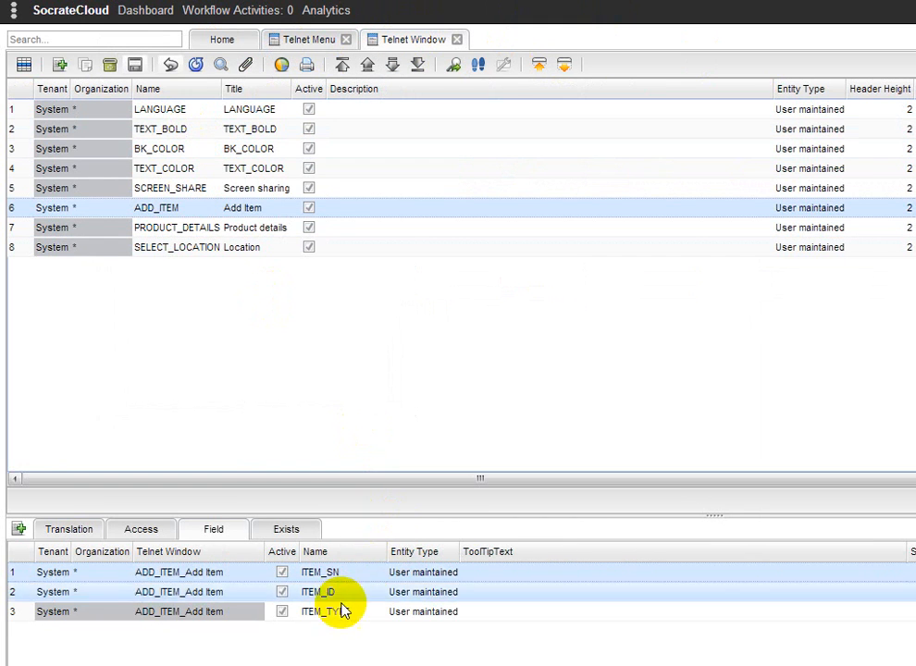
Open the Adaugare form for a new fixed asset in the telnet session
key(alt+Tab)
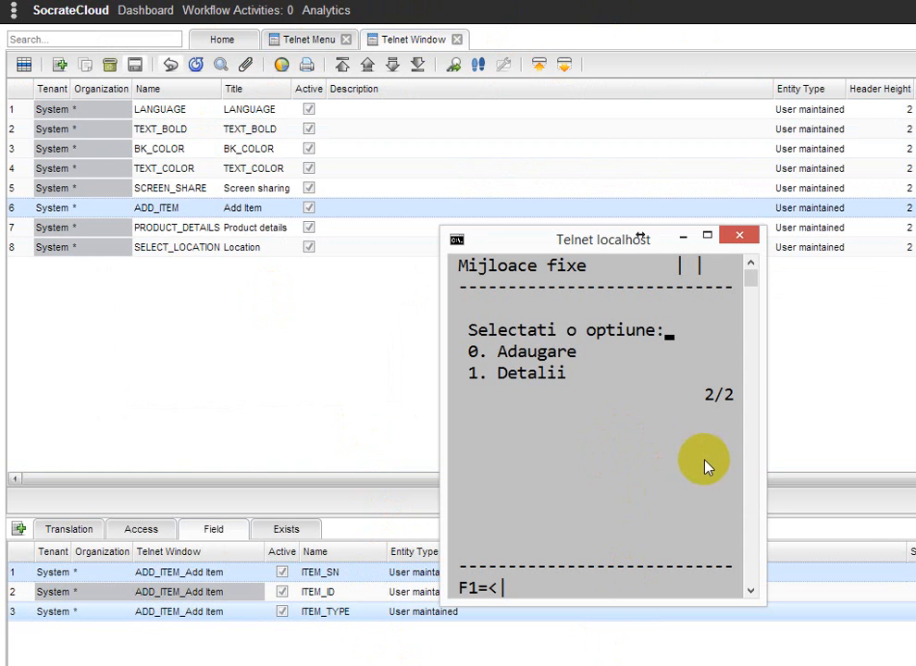
key(Down)
key(Return)
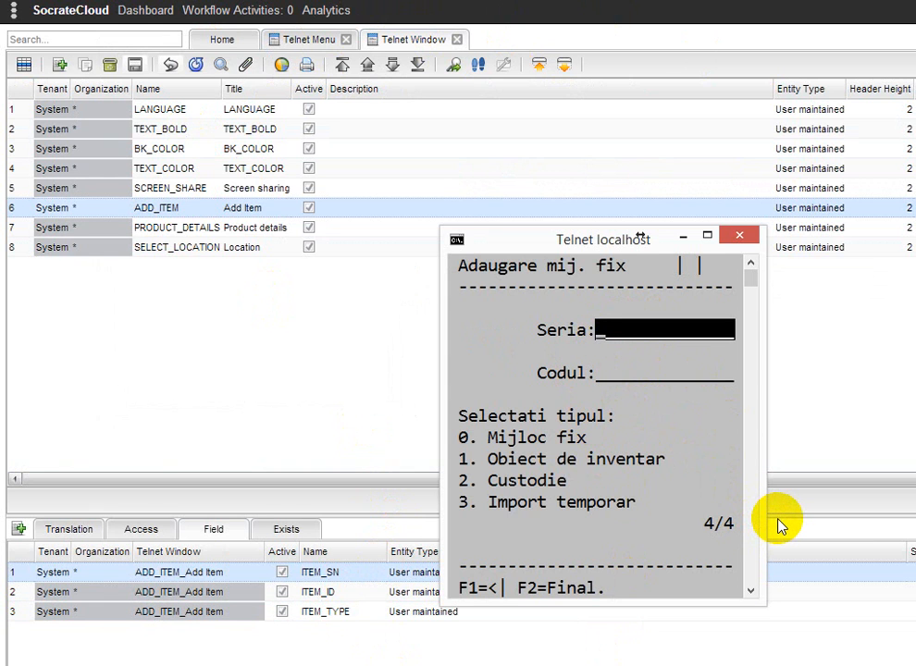
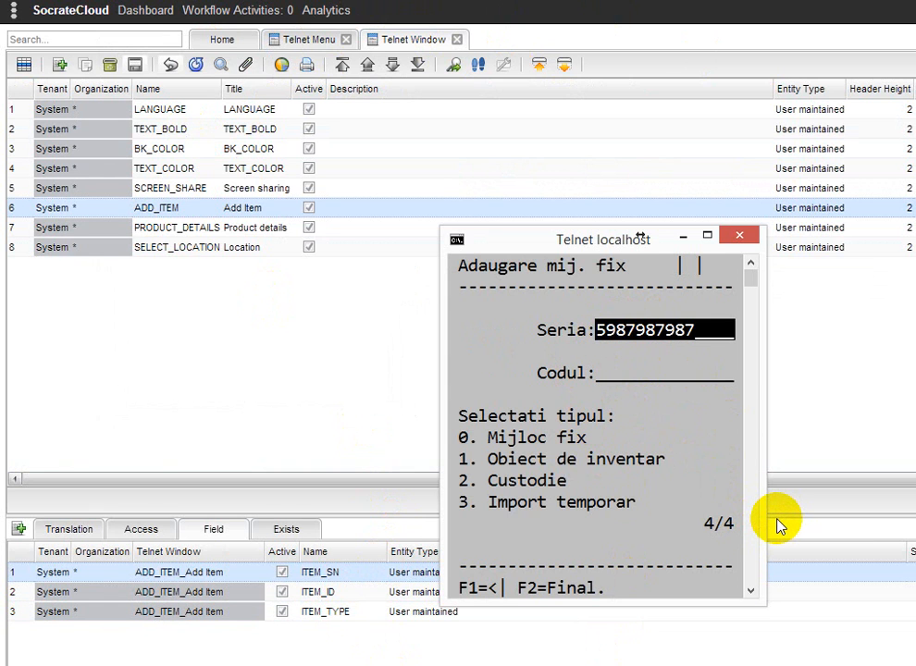
key(Return)
key(Return)
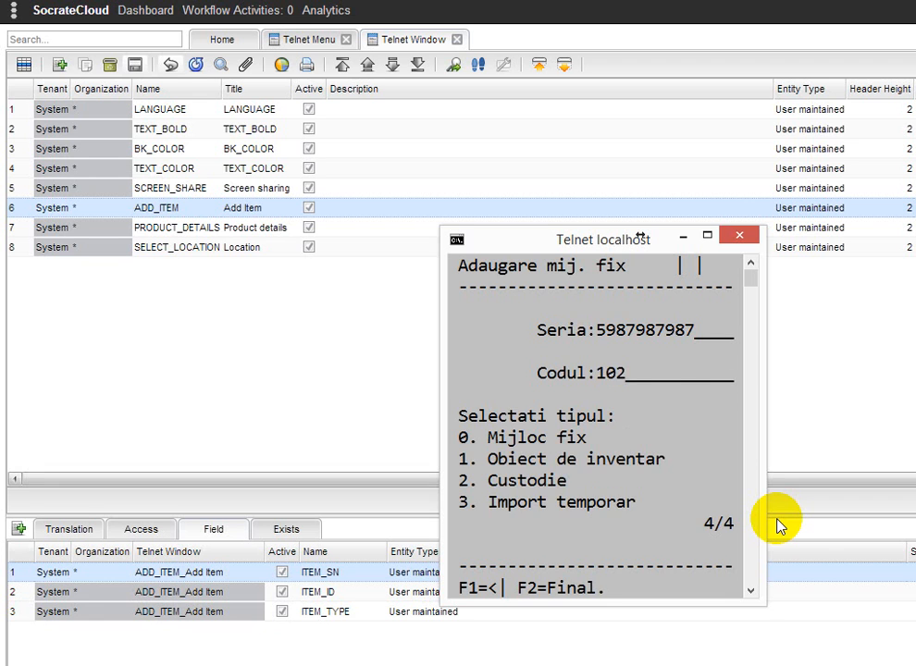
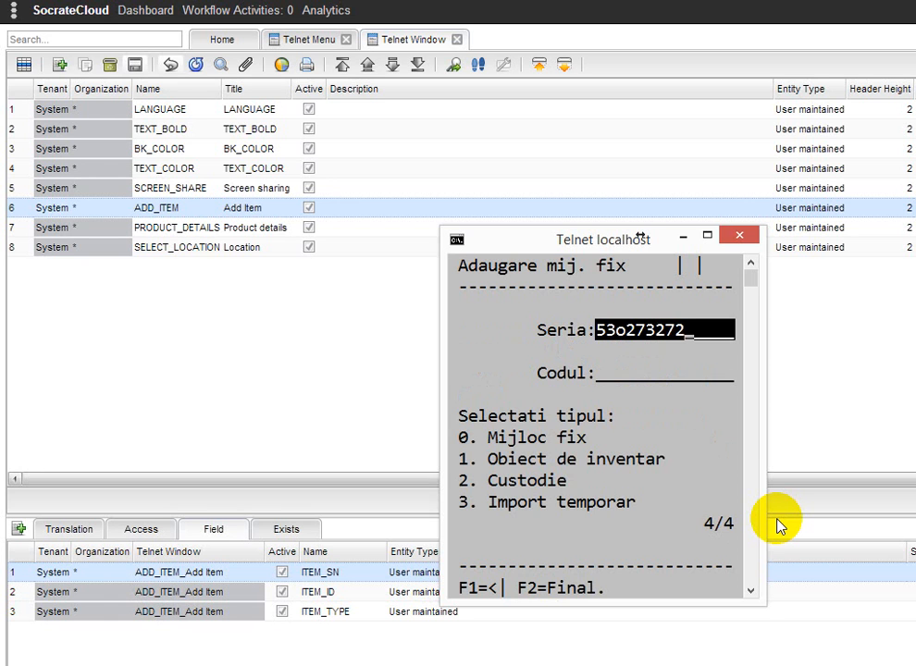
key(BackSpace)
key(BackSpace)
key(BackSpace)
key(BackSpace)
key(BackSpace)
key(BackSpace)
key(Return)
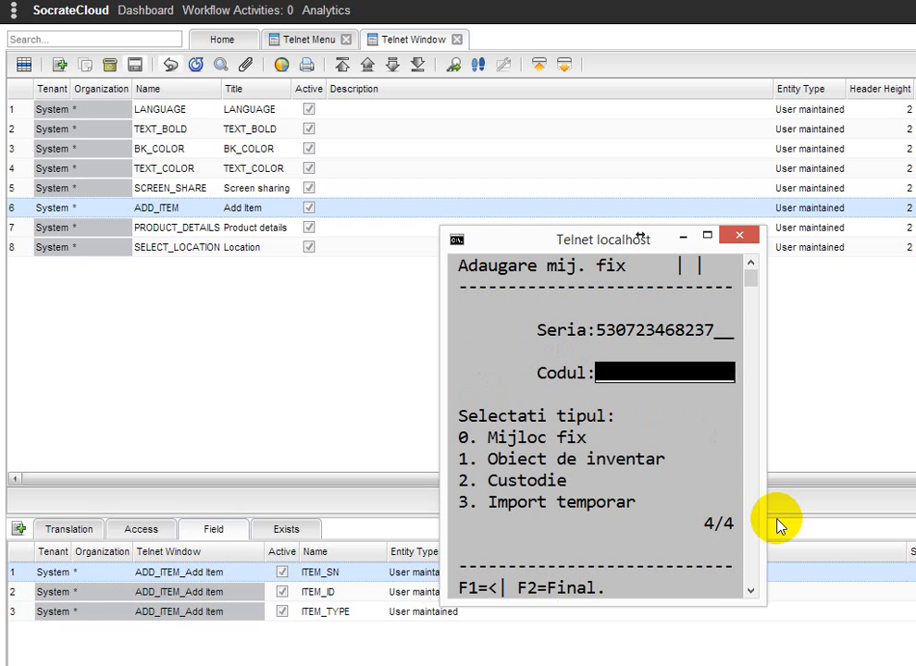
Set the second item's code to 304, type Obiect de inventar, and confirm it
text(304)
key(Return)
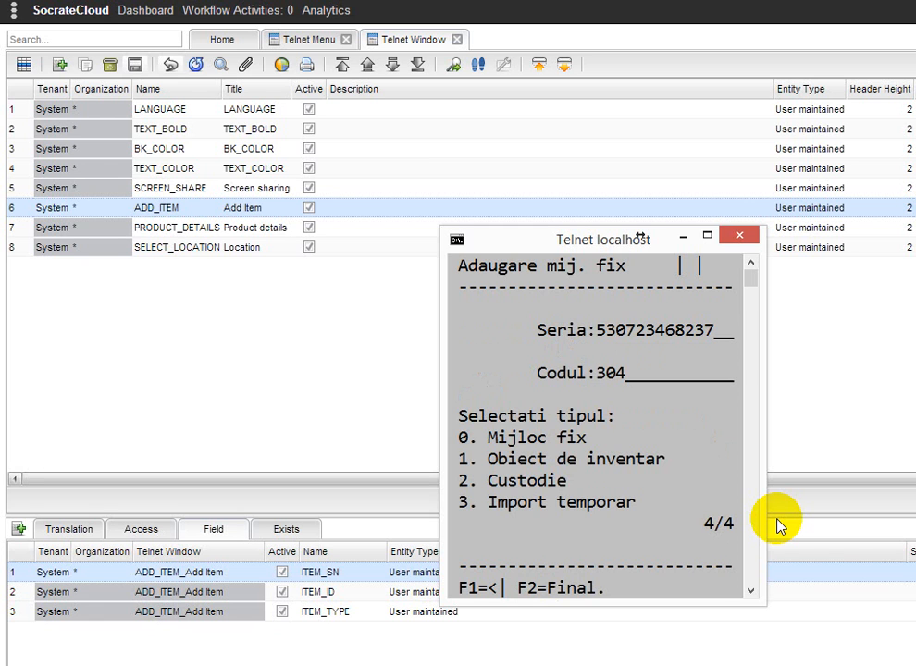
text(1)
key(Return)
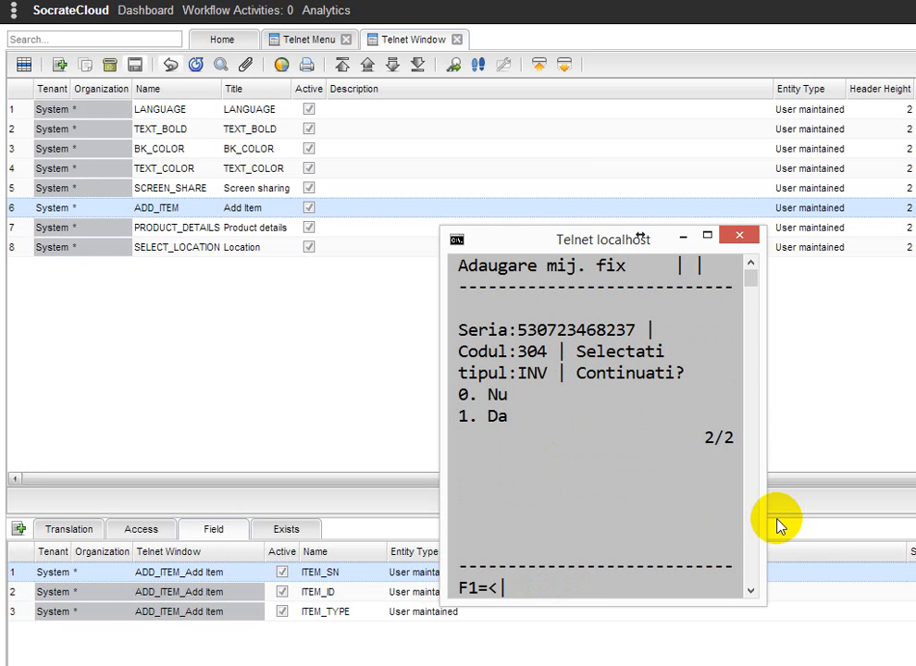
text(1)
key(Return)
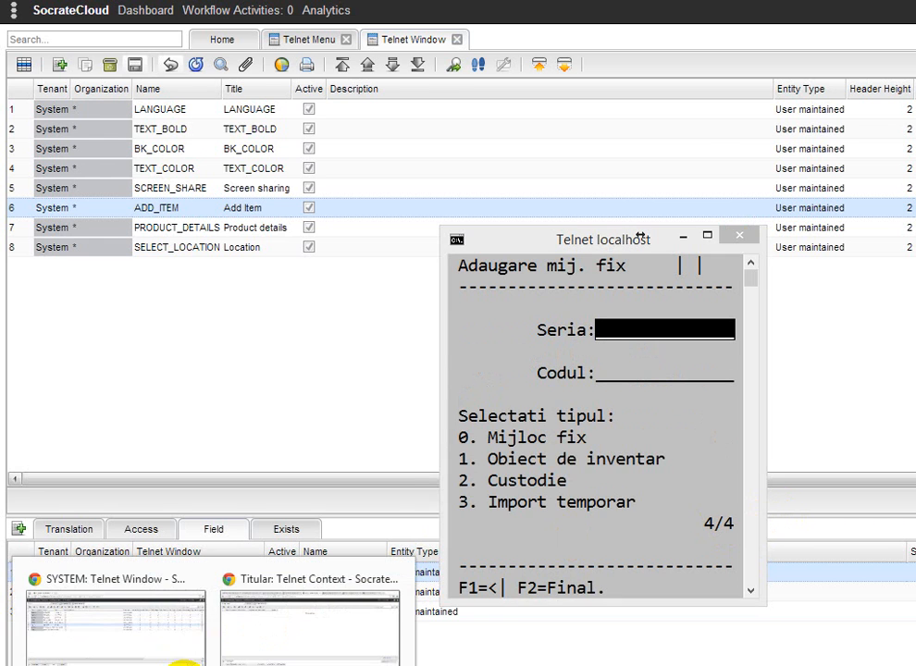
Review the saved Telnet Context records and their context item values
click(308, 638)
click(145, 64)
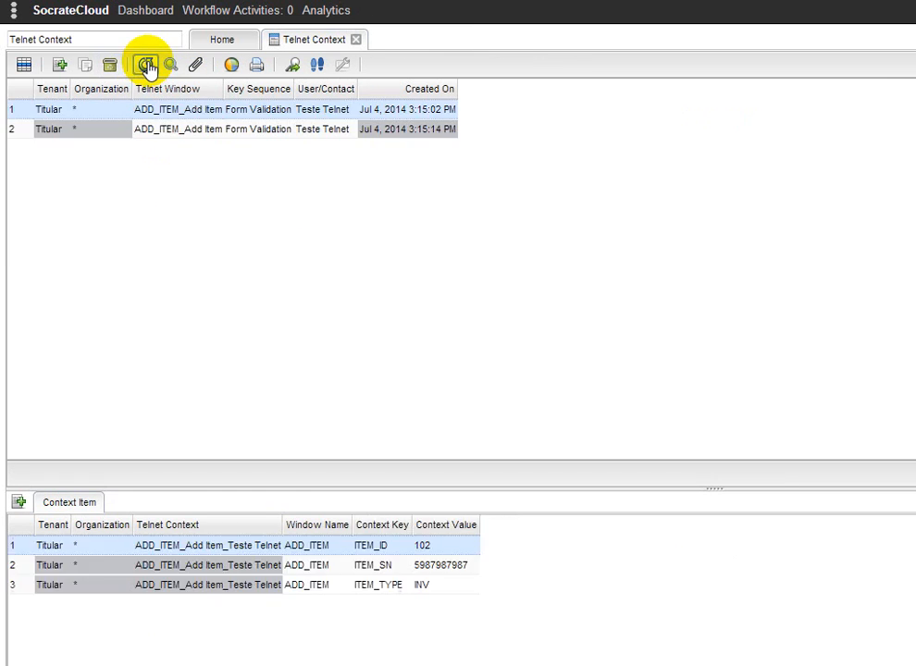
shift+click(385, 135)
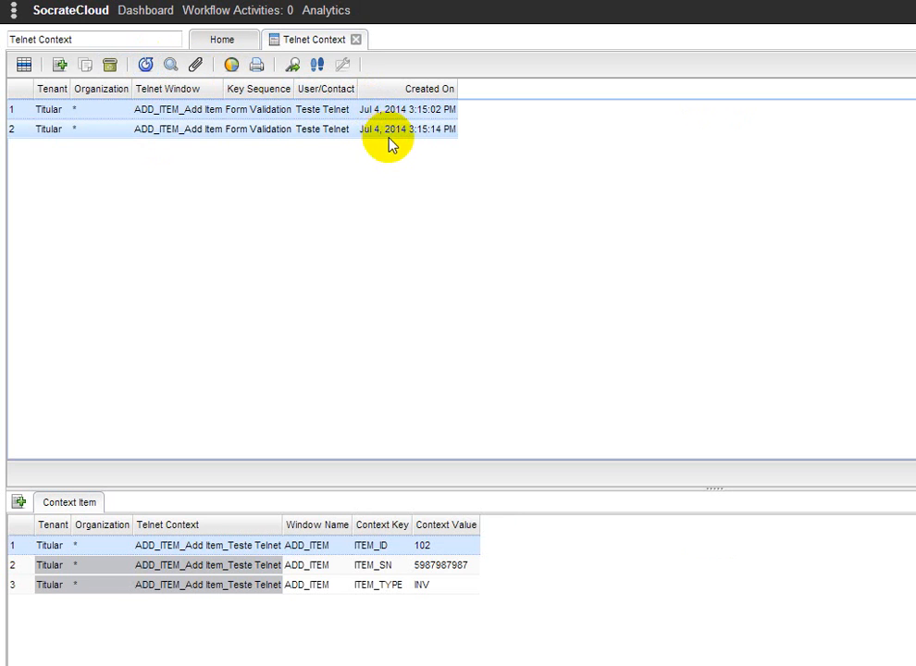
click(385, 135)
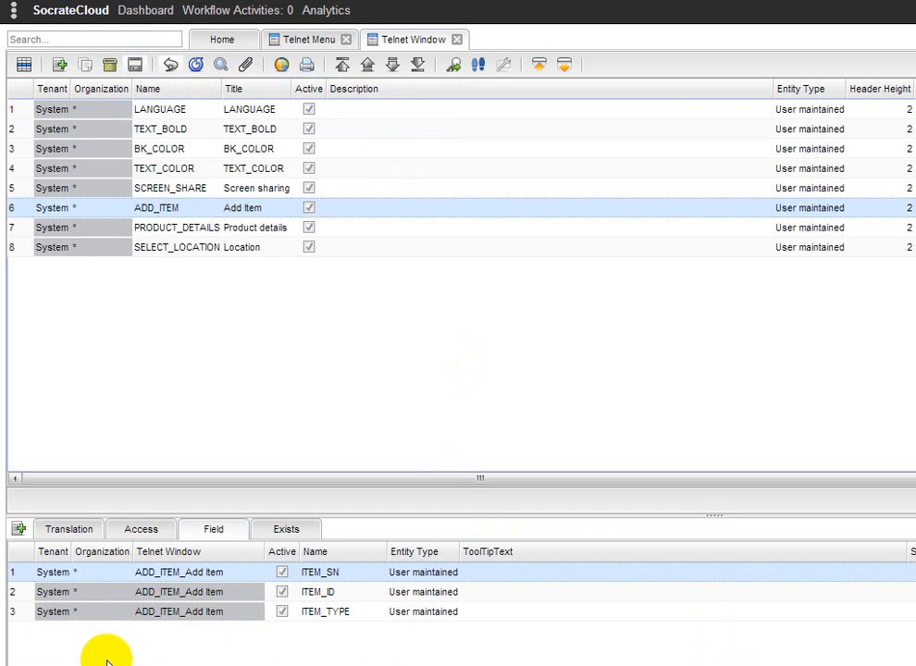
Link the ITEM_ADD menu entry to the SELECT_LOCATION_Location telnet window and save it
click(307, 43)
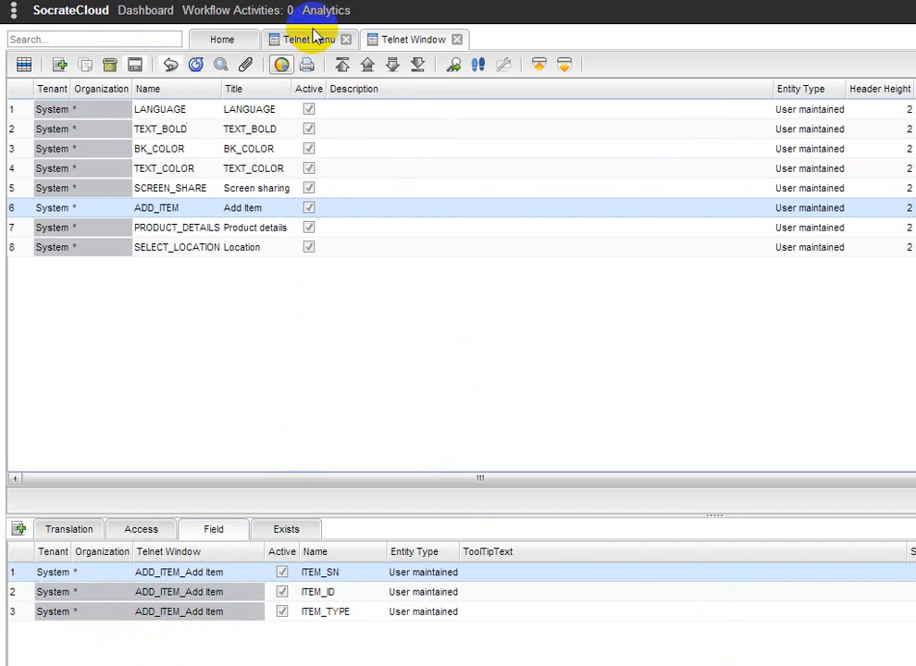
click(226, 248)
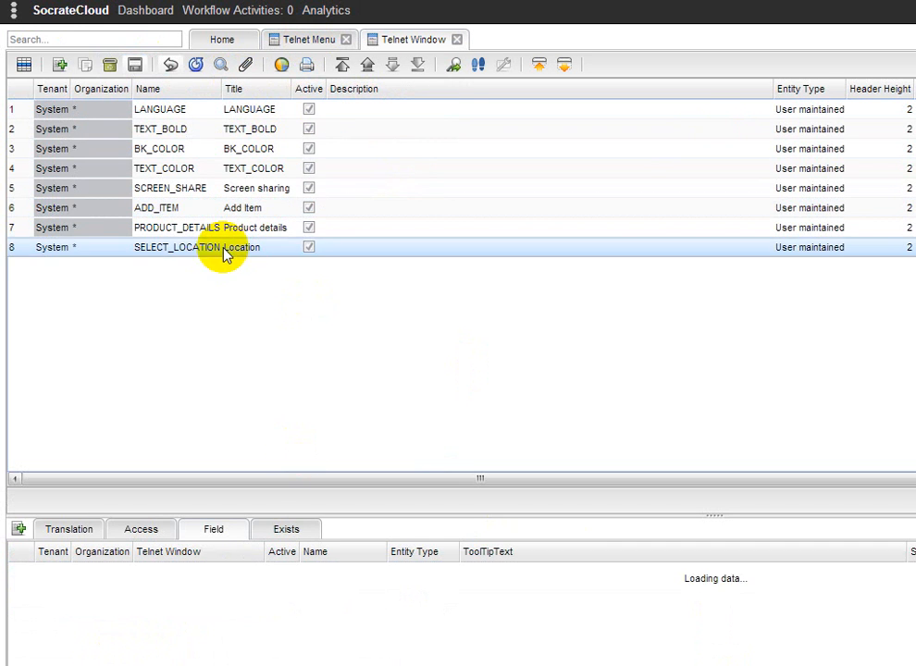
click(312, 44)
double_click(146, 111)
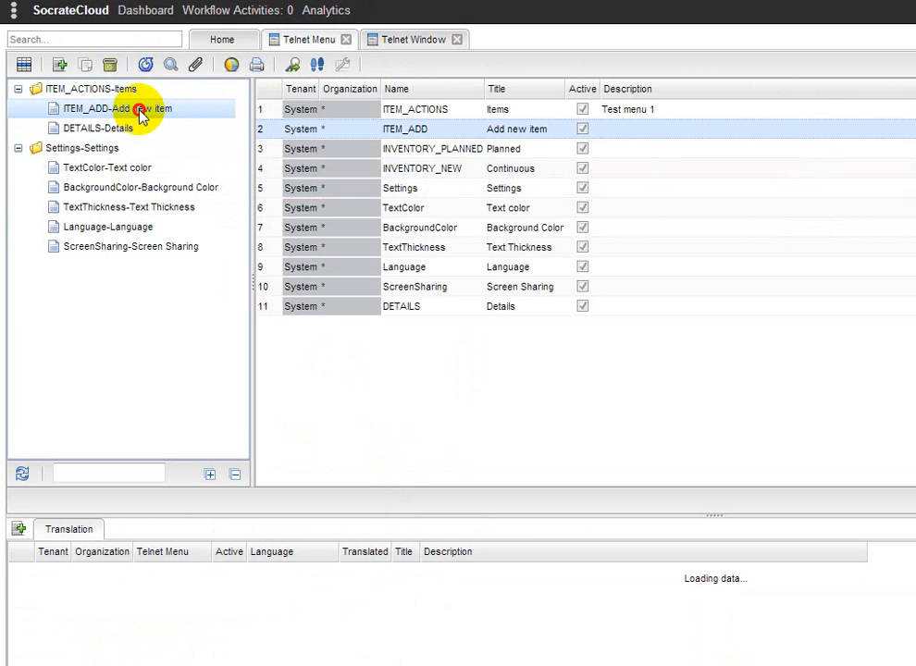
click(620, 223)
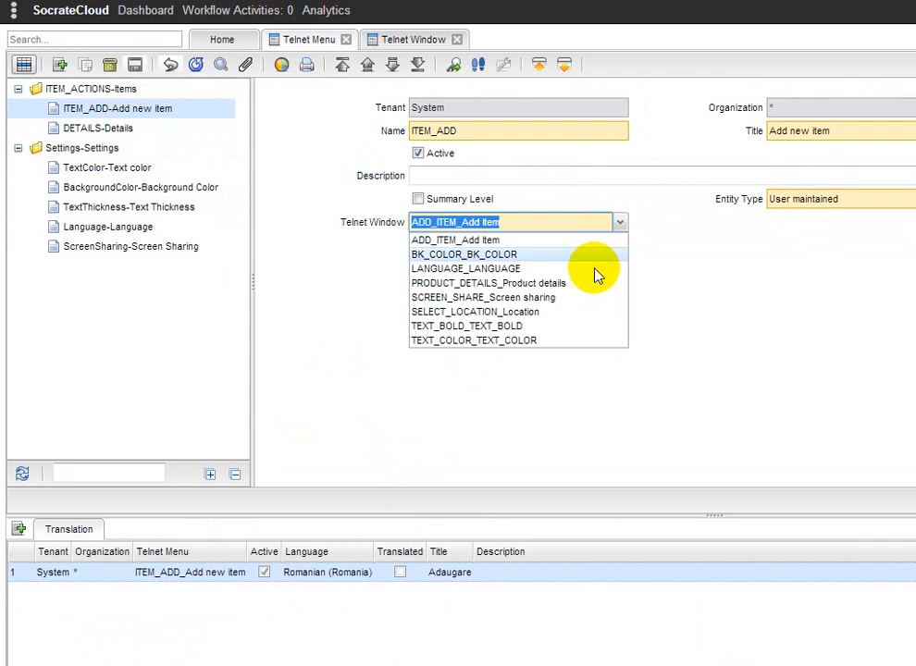
click(527, 312)
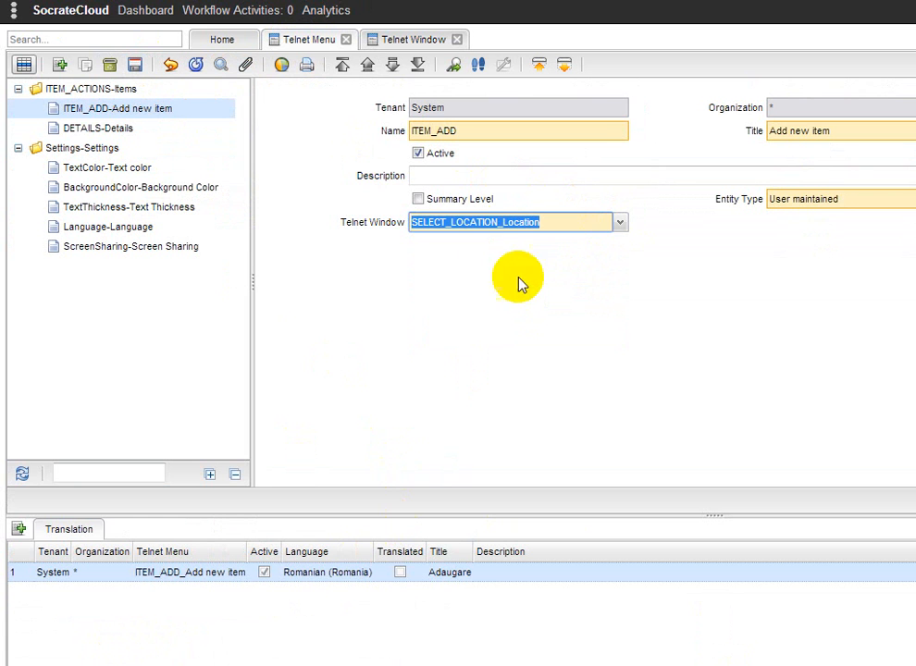
click(137, 67)
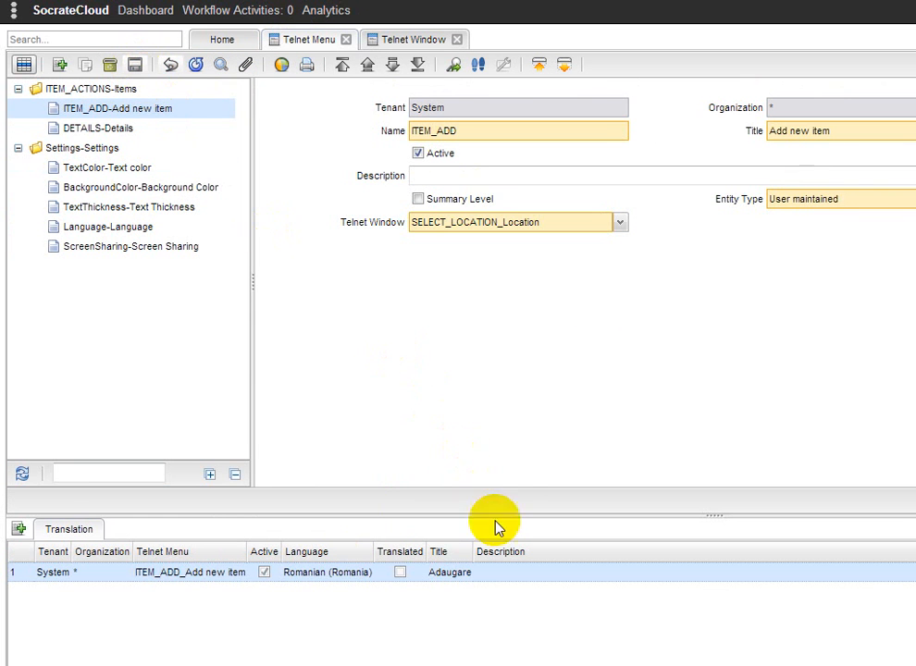
In the telnet session, choose Adaugare and enter location A1
key(alt+Tab)
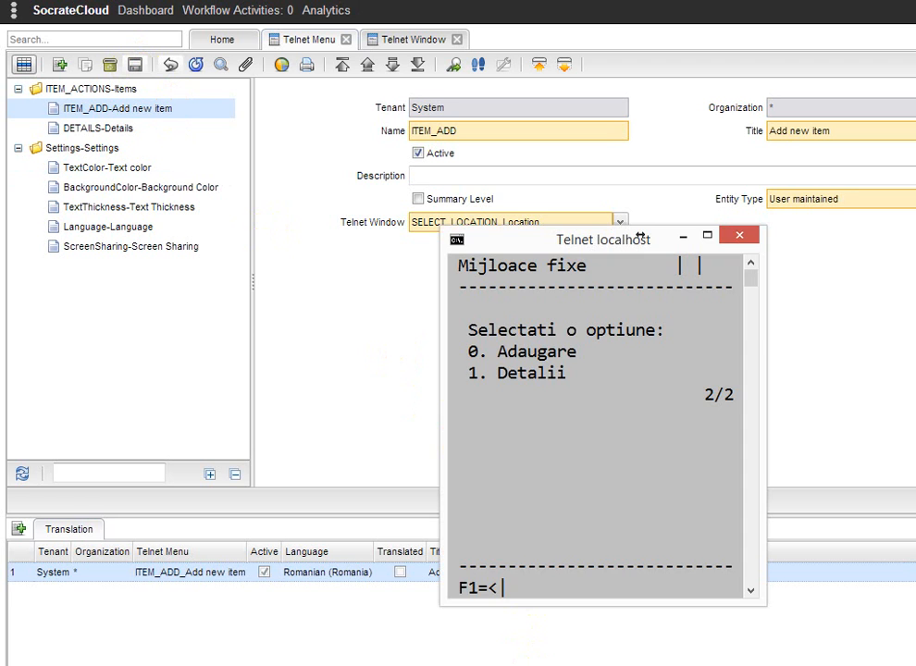
text(0)
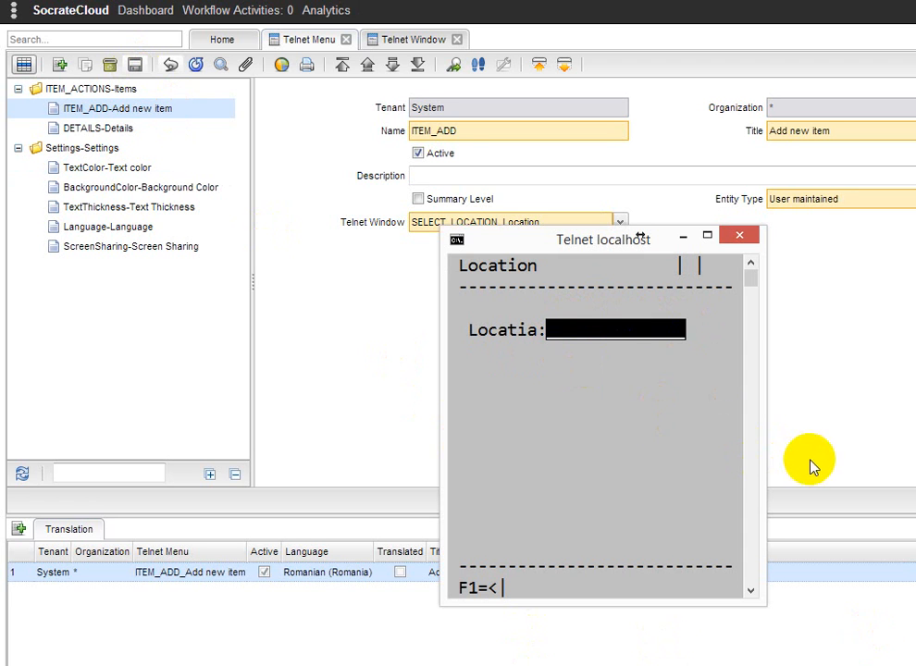
text(A1)
key(Return)
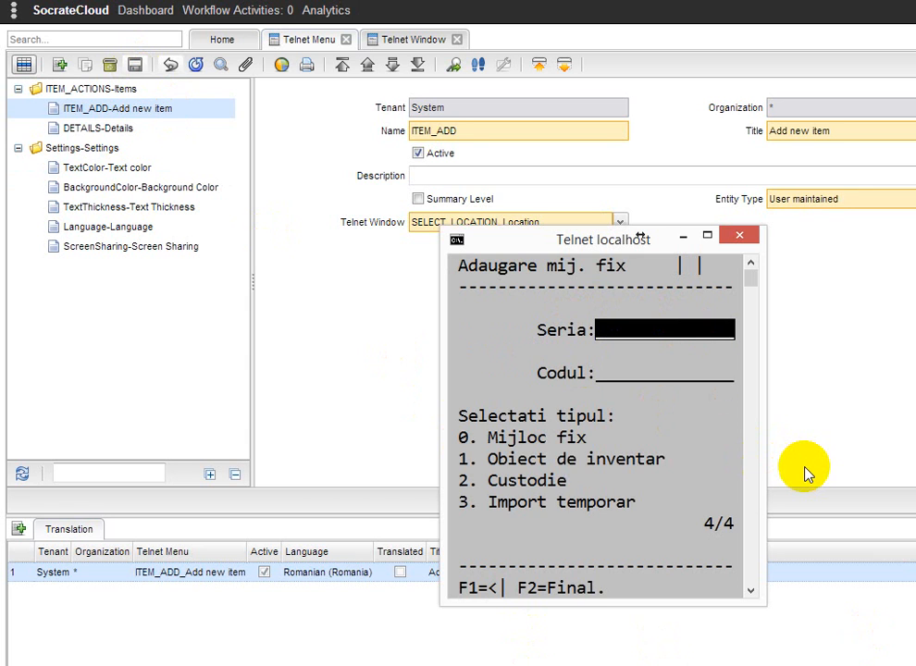
Add an item with serial 56878779, code 22, type Obiect de inventar, and confirm it
text(56878779)
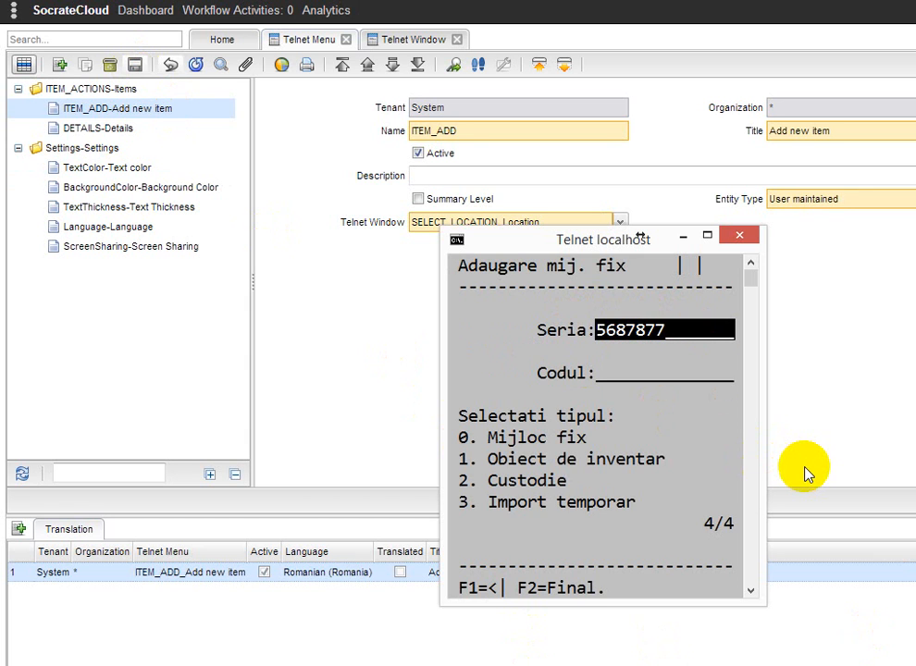
key(Return)
text(22)
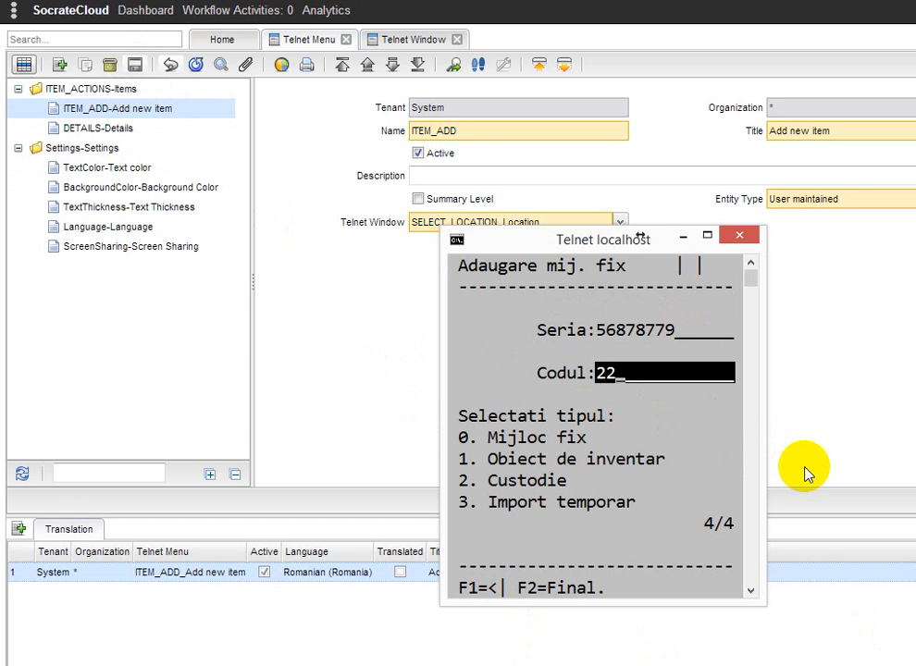
key(Return)
text(1)
key(Return)
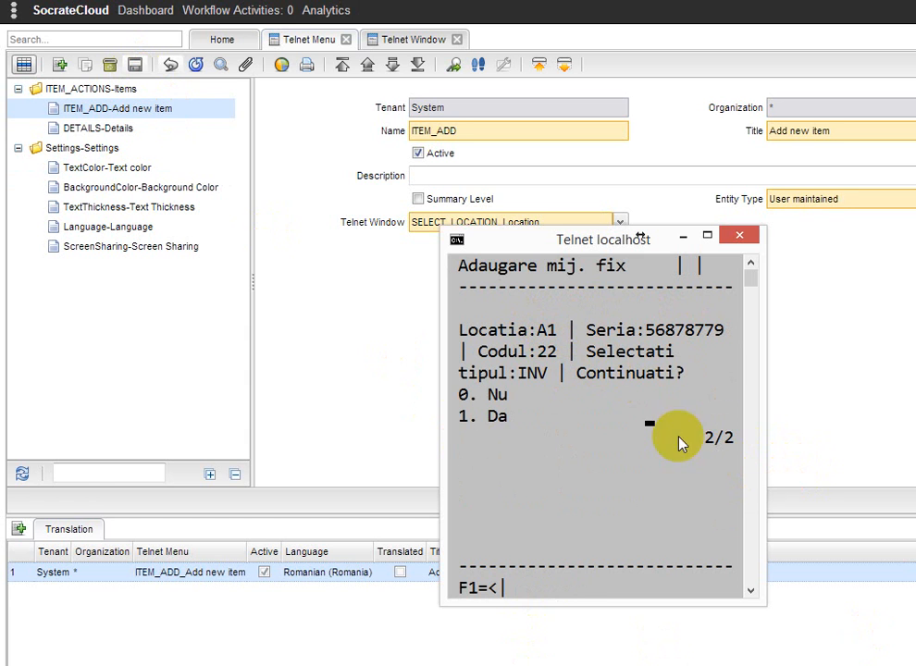
text(1)
key(Return)
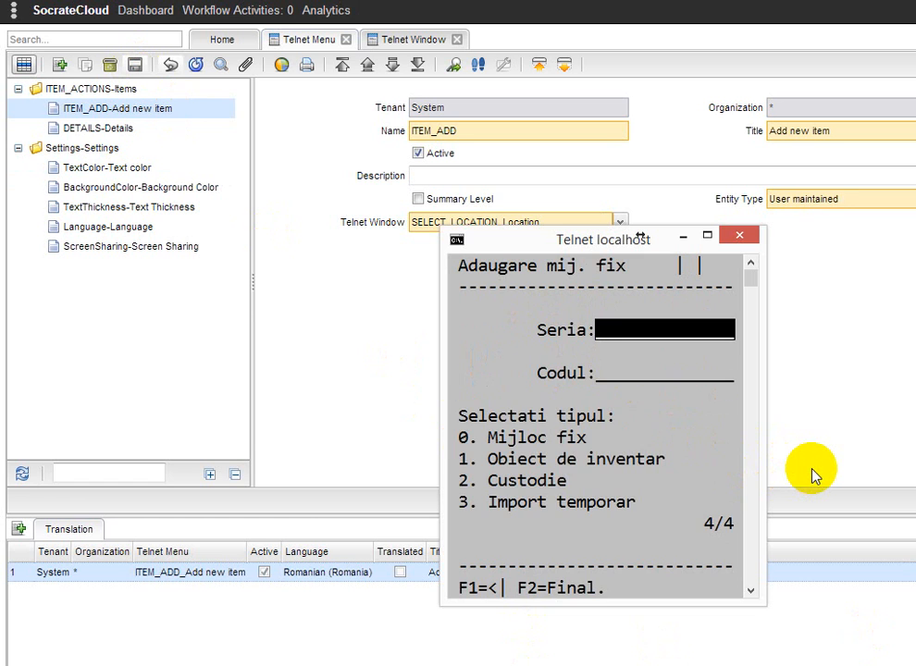
text(59873337298)
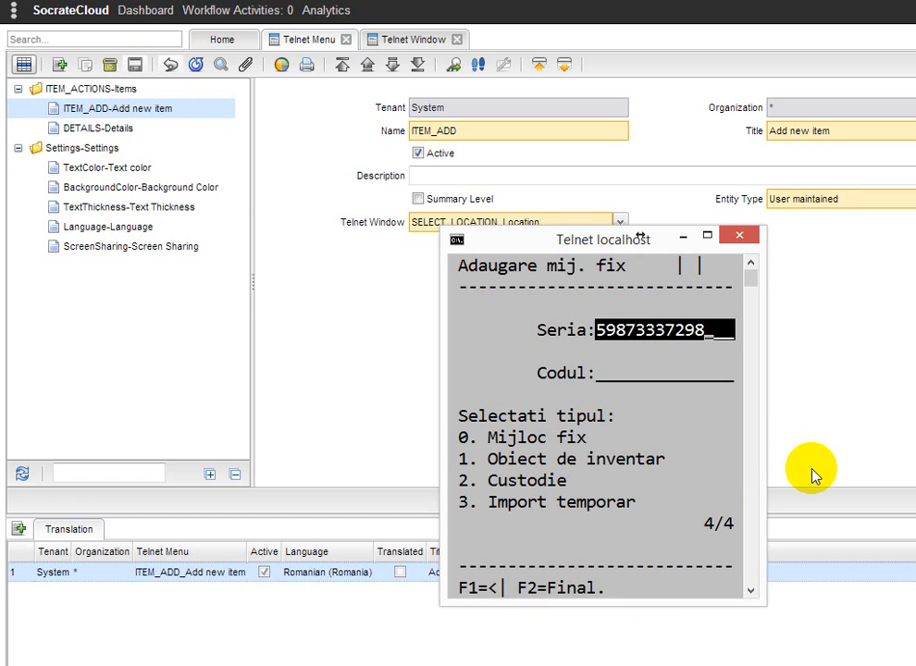
key(Return)
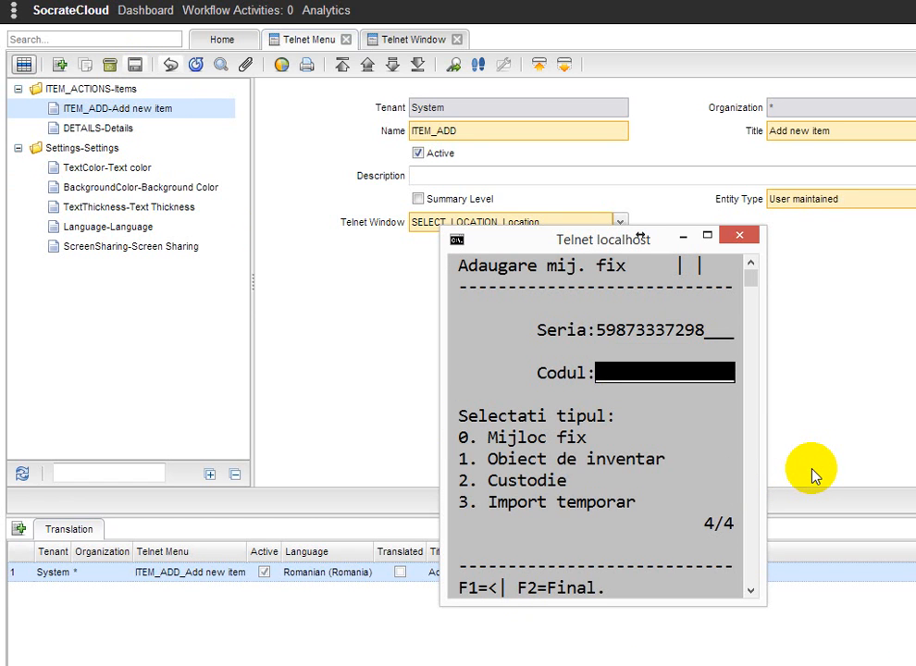
text(33)
key(Return)
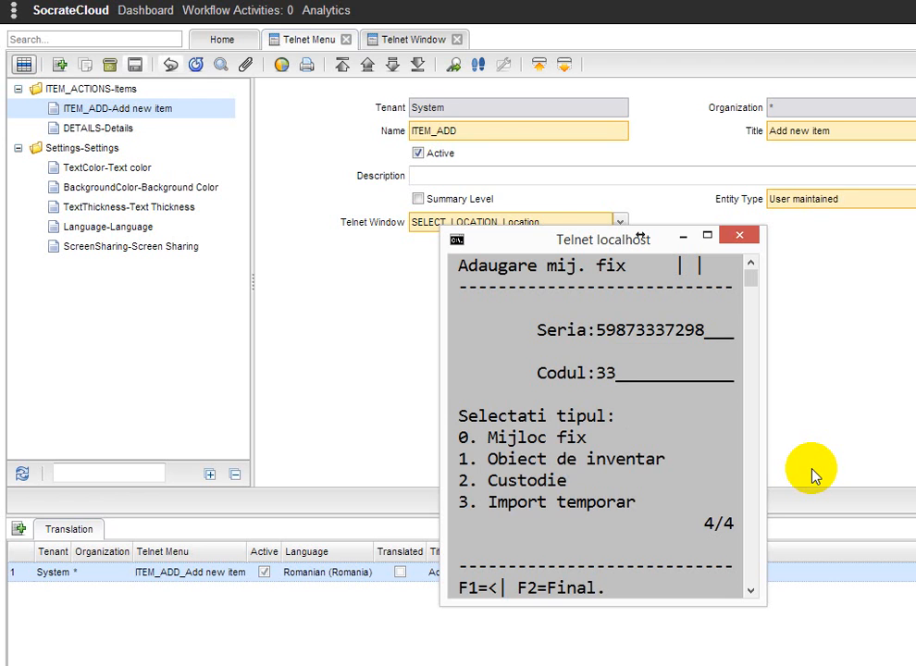
text(1)
key(Return)
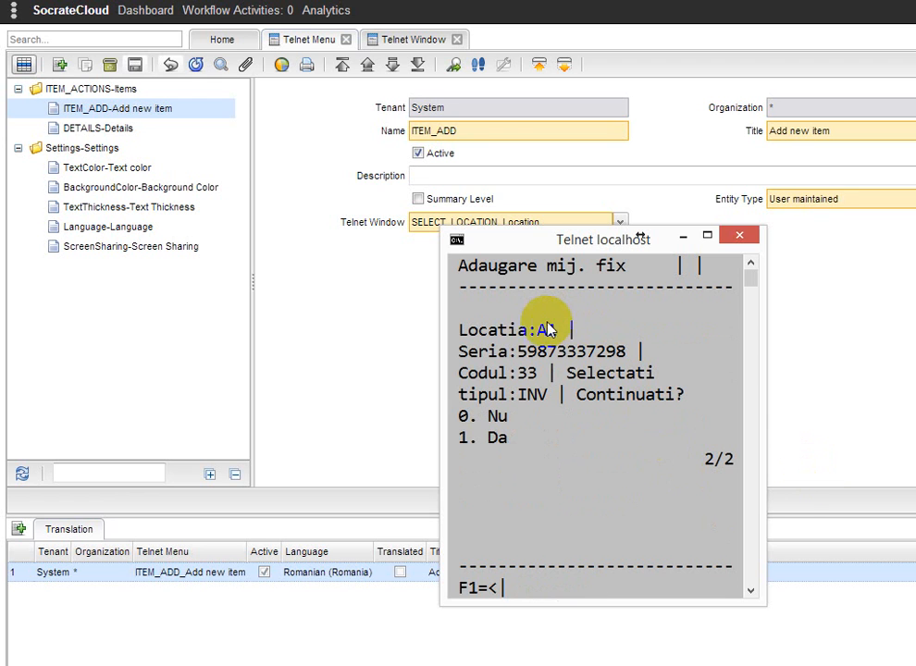
text(1)
key(Return)
Go back to the location screen and change the location to A2
key(F1)
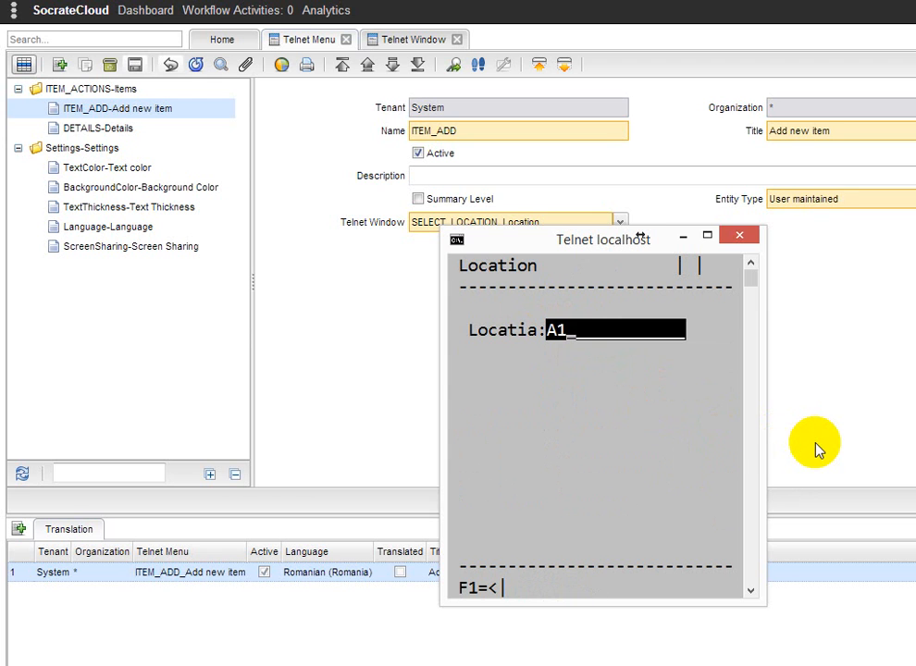
key(BackSpace)
text(2)
key(Return)
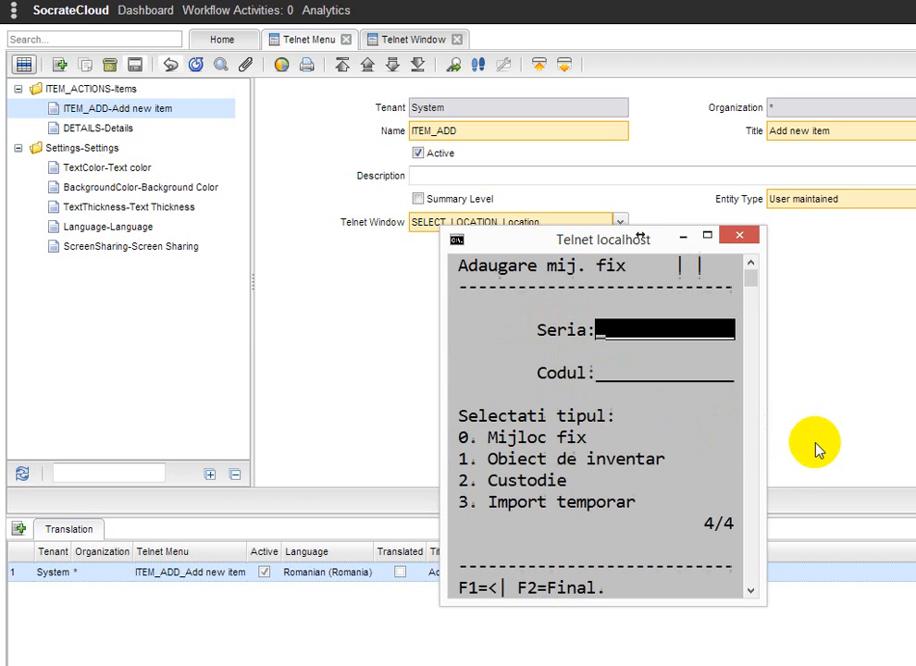
text(876847543232)
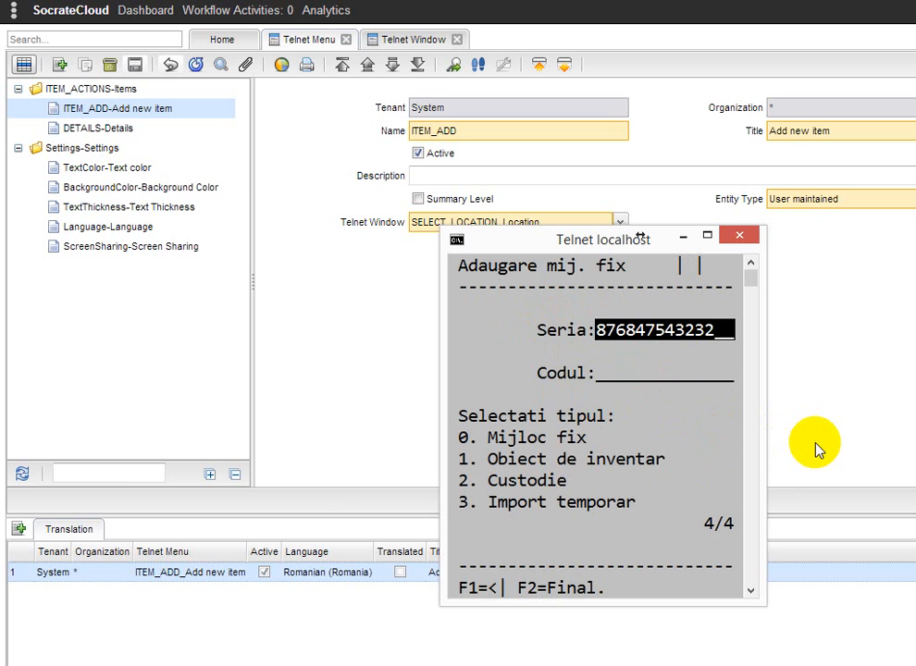
key(Return)
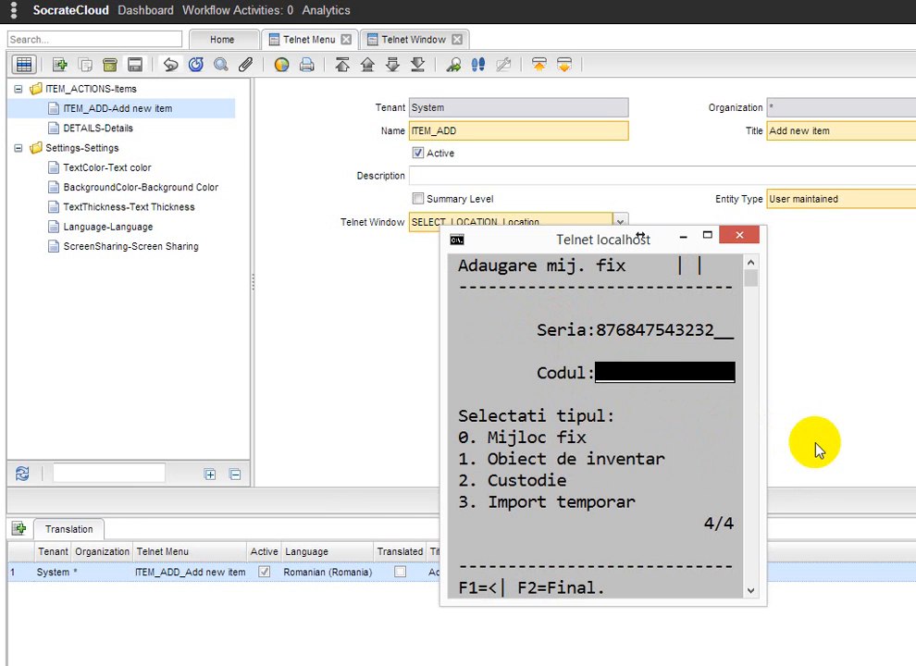
text(405)
key(Return)
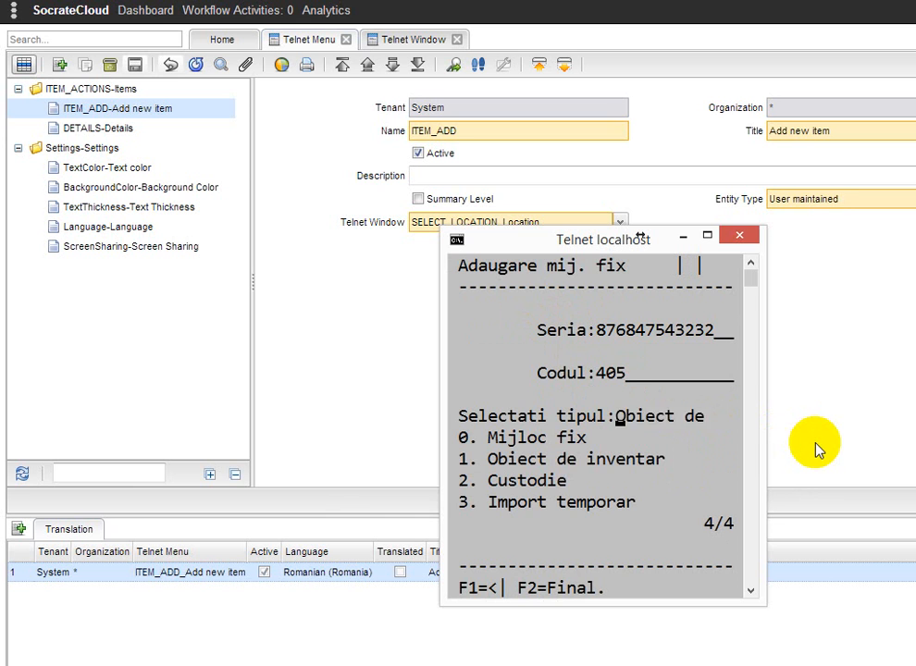
key(Return)
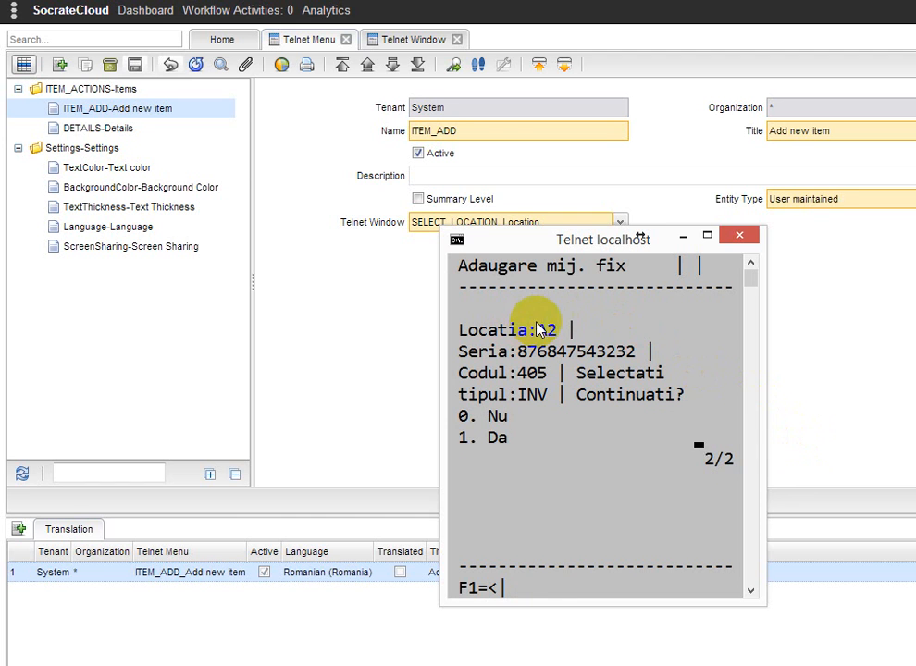
text(1)
key(Return)
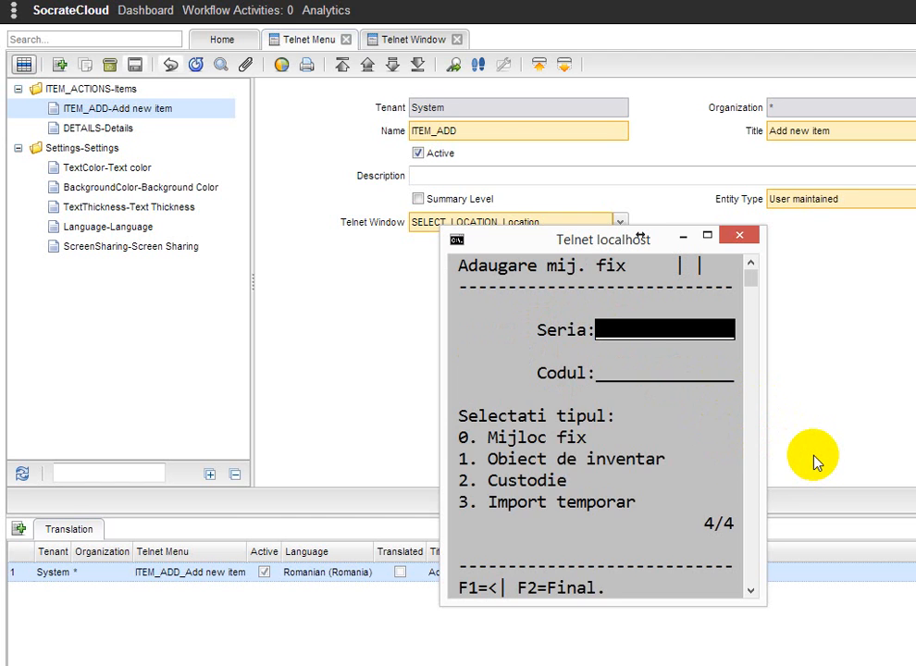
Go back to the location screen and change the location to A3
key(F1)
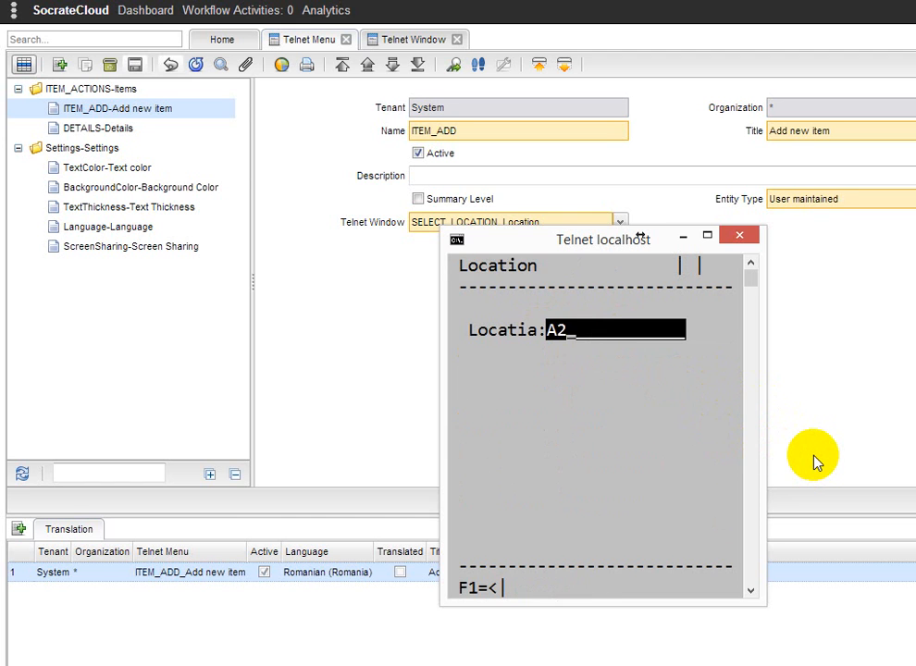
key(BackSpace)
text(3)
key(Return)
text(876458723463)
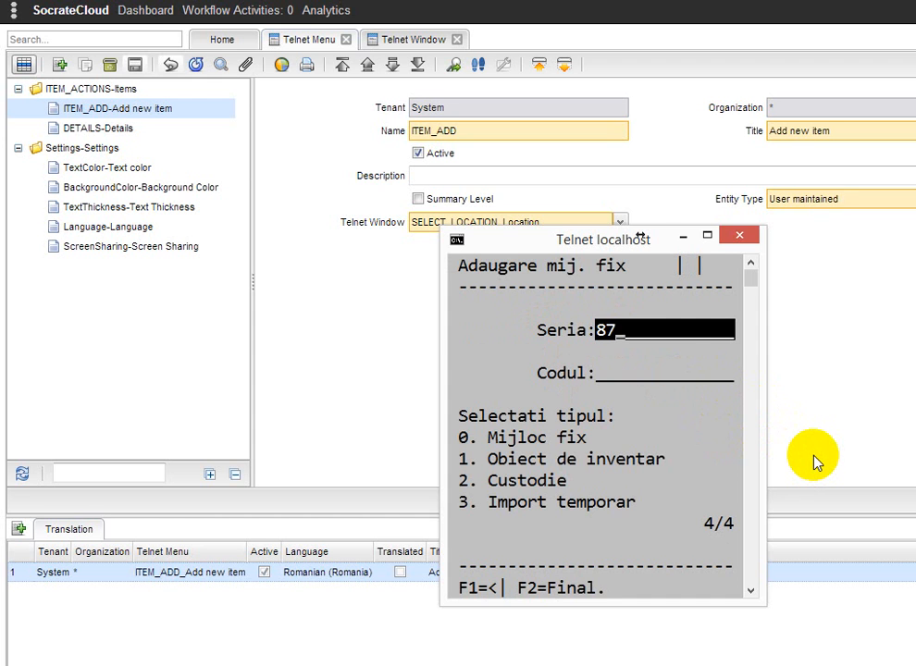
key(Return)
text(32)
key(Return)
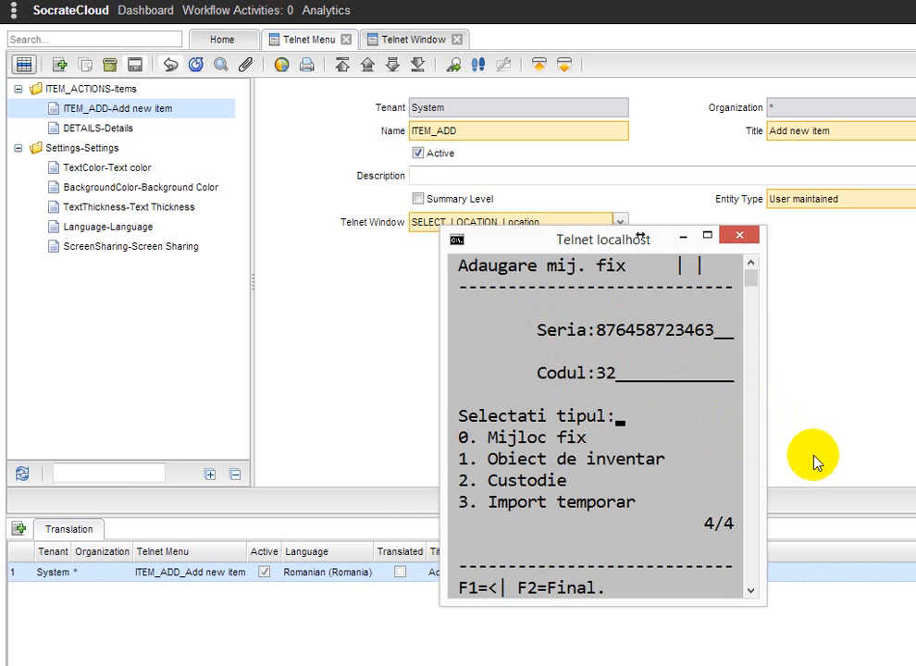
text(1)
key(Return)
text(1)
key(Return)
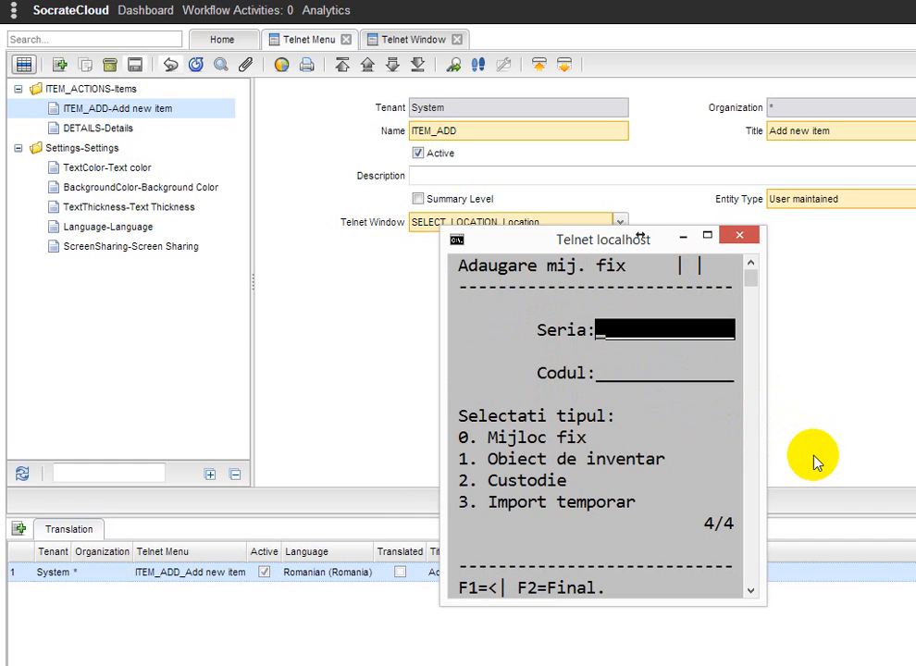
key(F1)
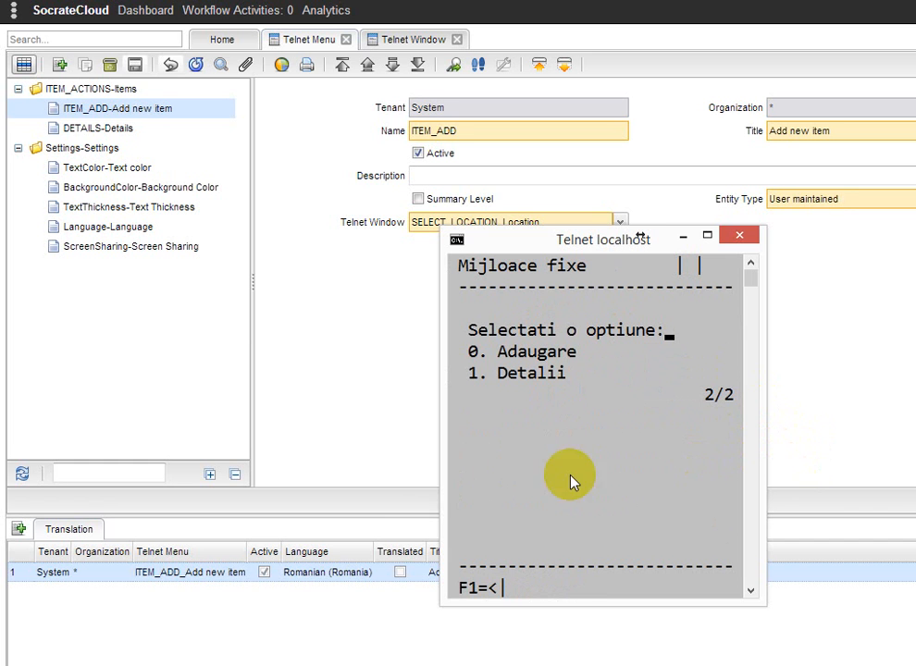
Refresh the Telnet Context records and inspect the context item values of each new record
click(282, 646)
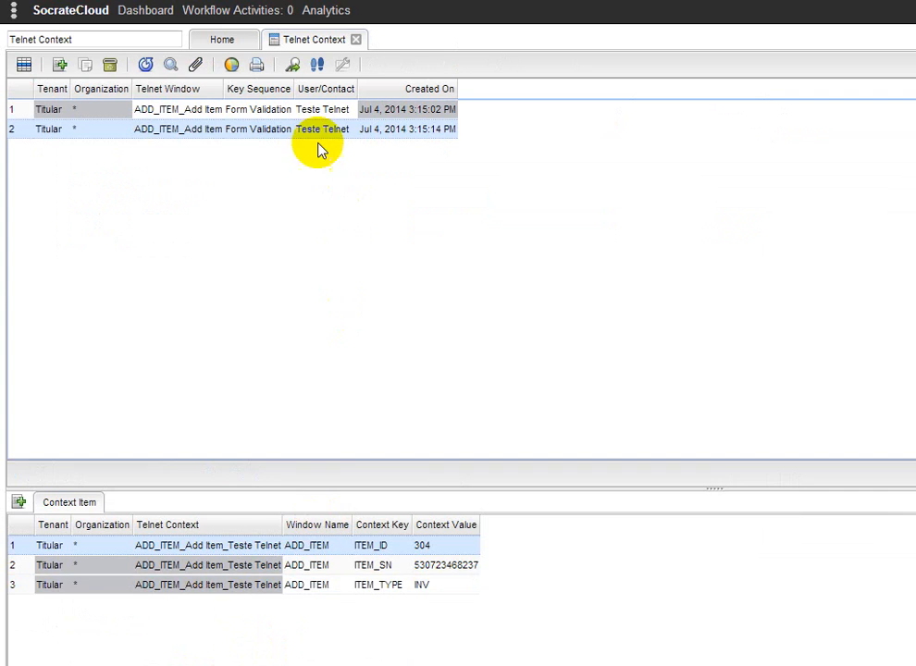
click(146, 67)
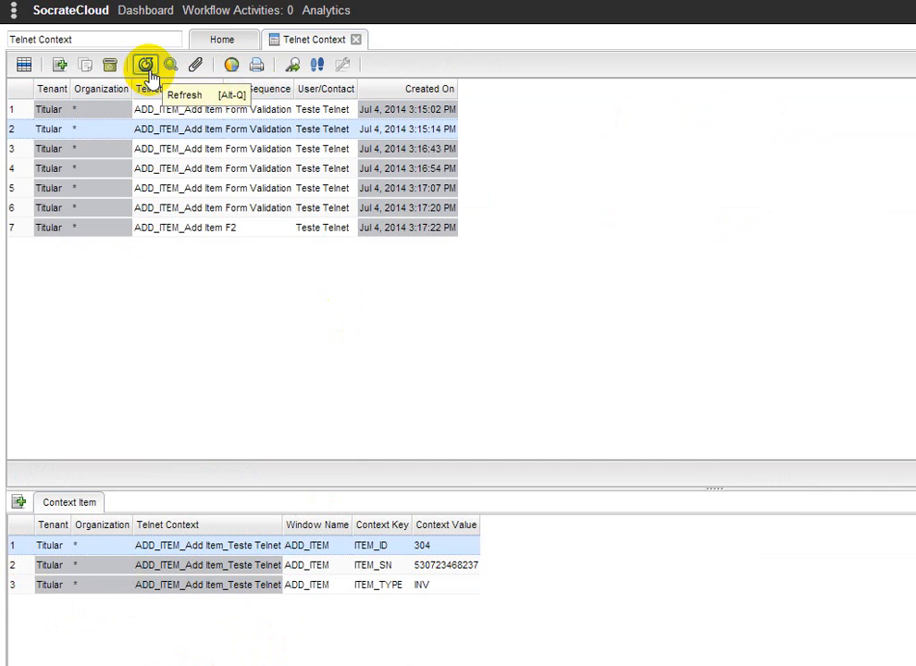
click(301, 150)
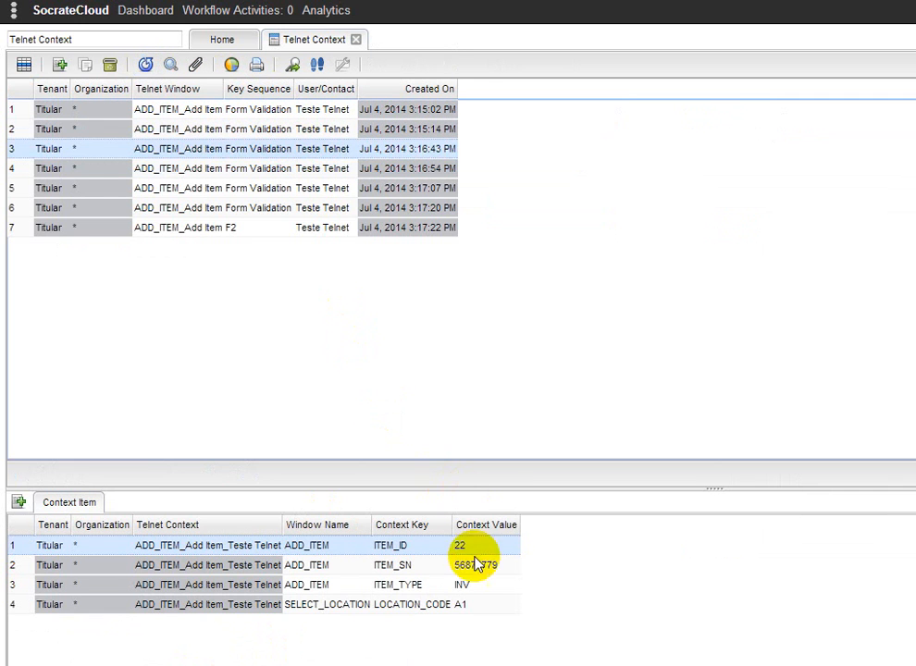
click(358, 170)
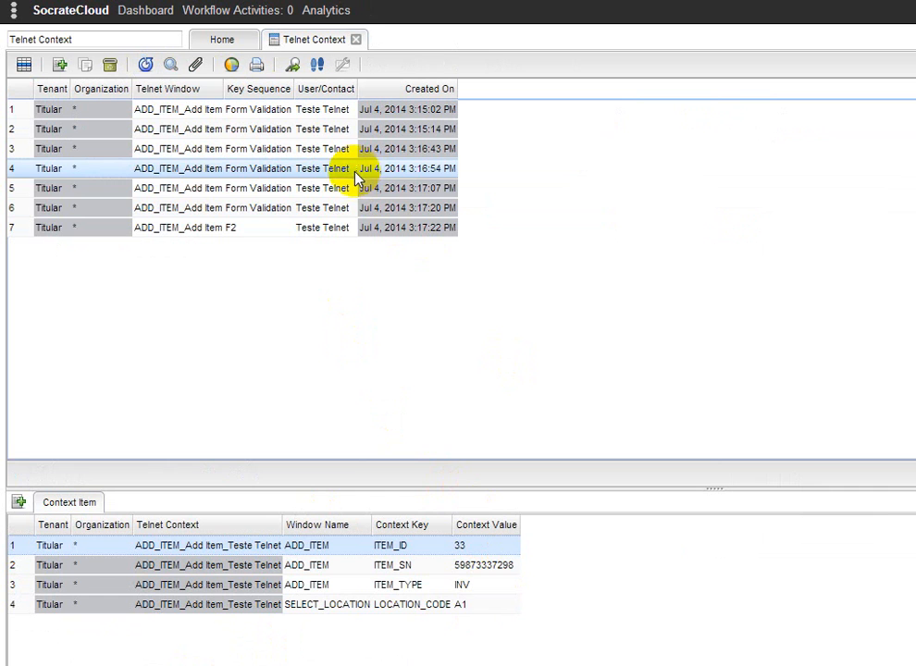
click(348, 190)
click(339, 208)
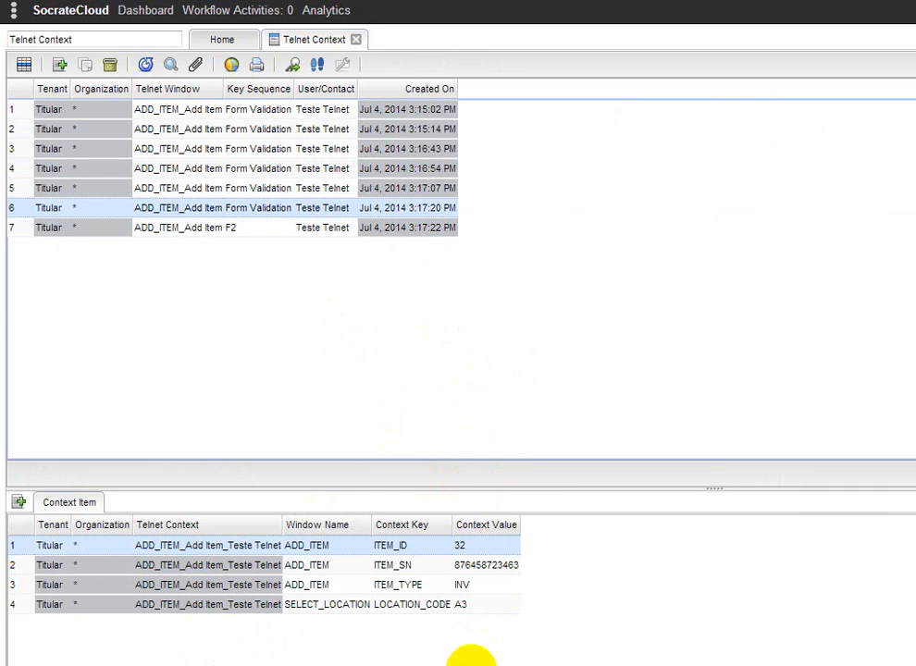
click(104, 646)
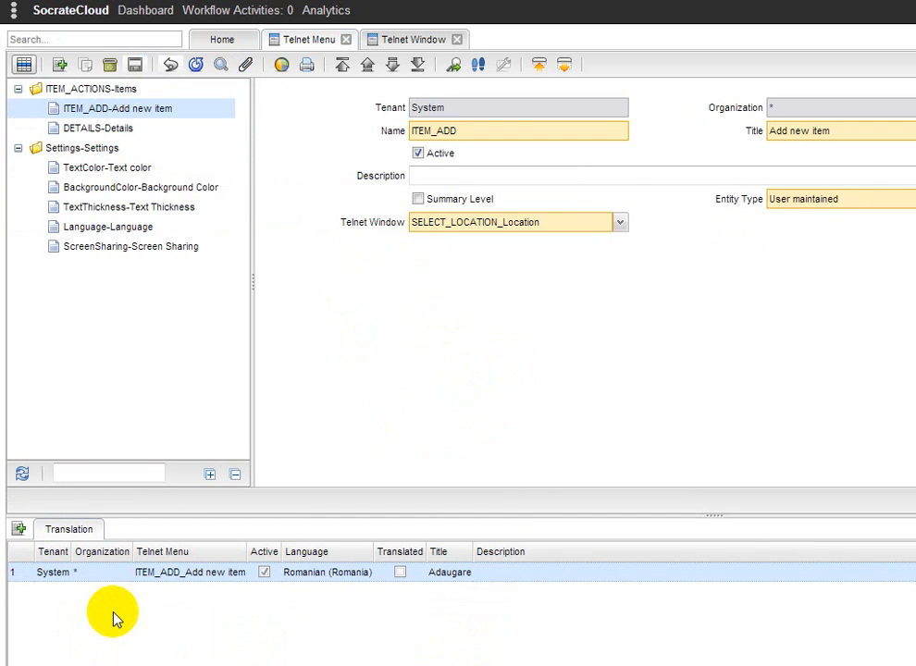
Add a new field named SECTION to the SELECT_LOCATION window, placed at screen line 4, column 2
click(385, 44)
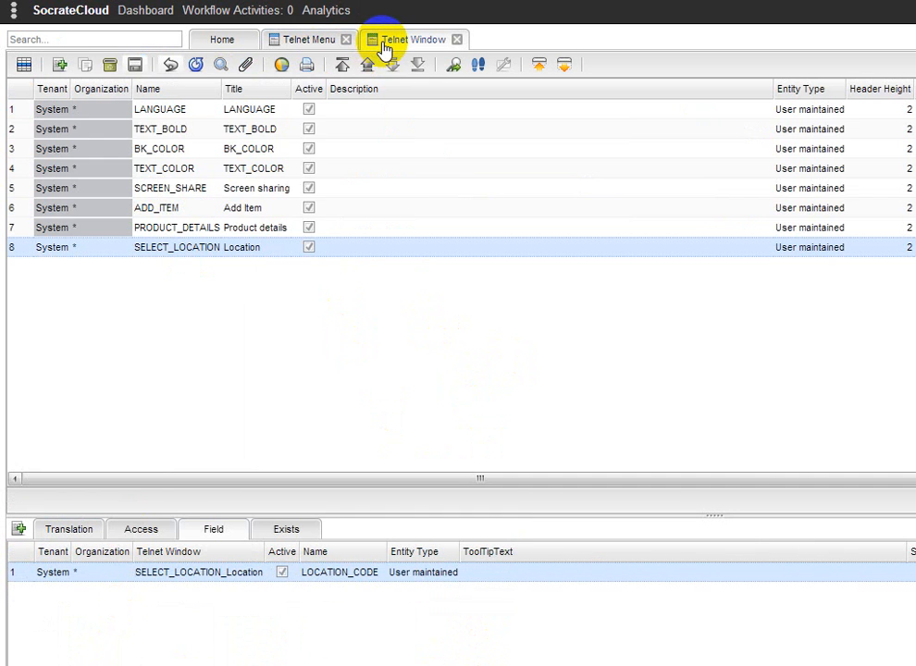
click(19, 531)
click(305, 156)
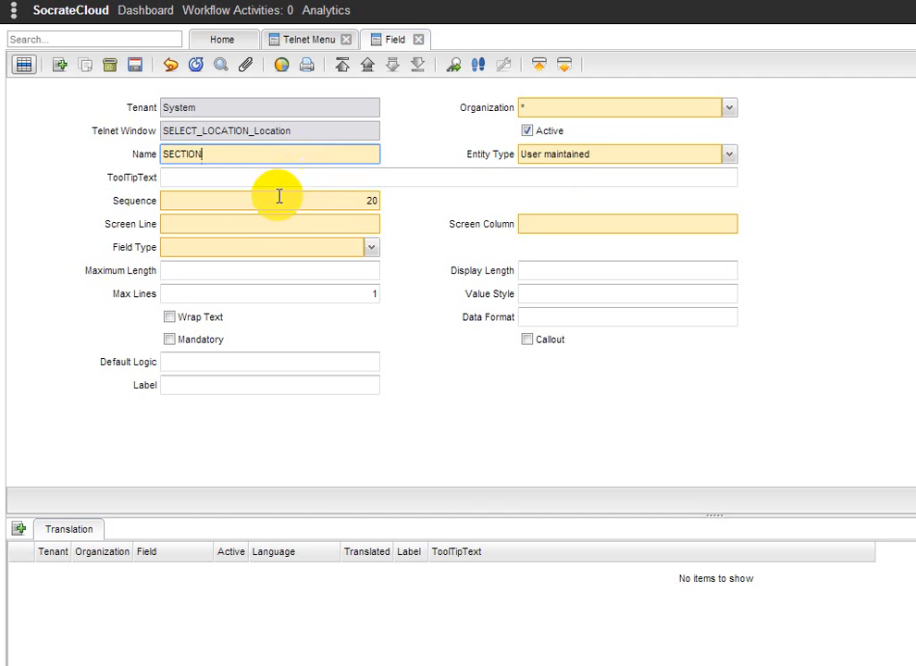
click(249, 224)
text(4)
click(573, 224)
text(2)
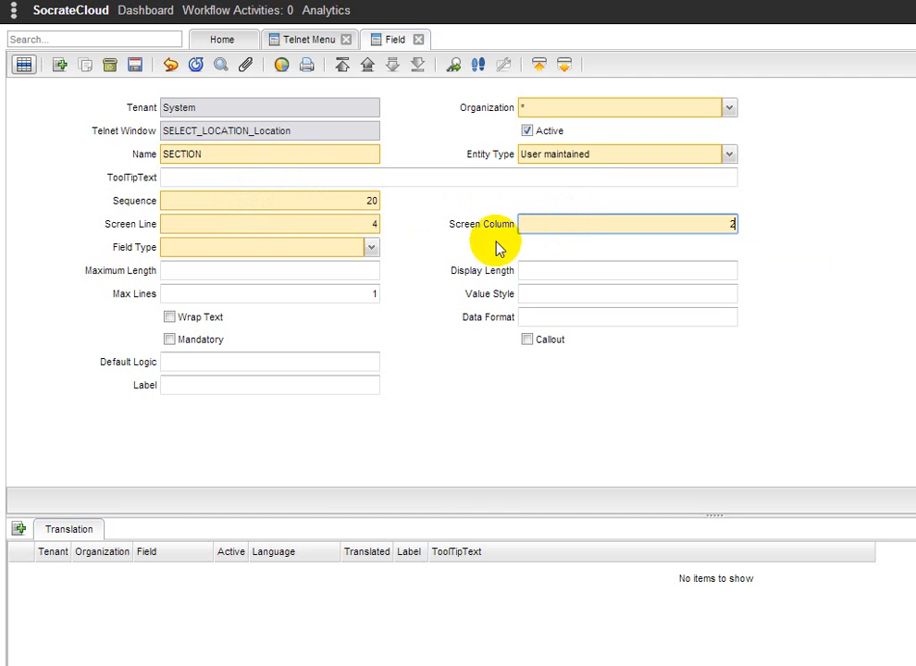
Set the SECTION field type to Text, maximum length 20, display length 14, and mark it mandatory
click(371, 247)
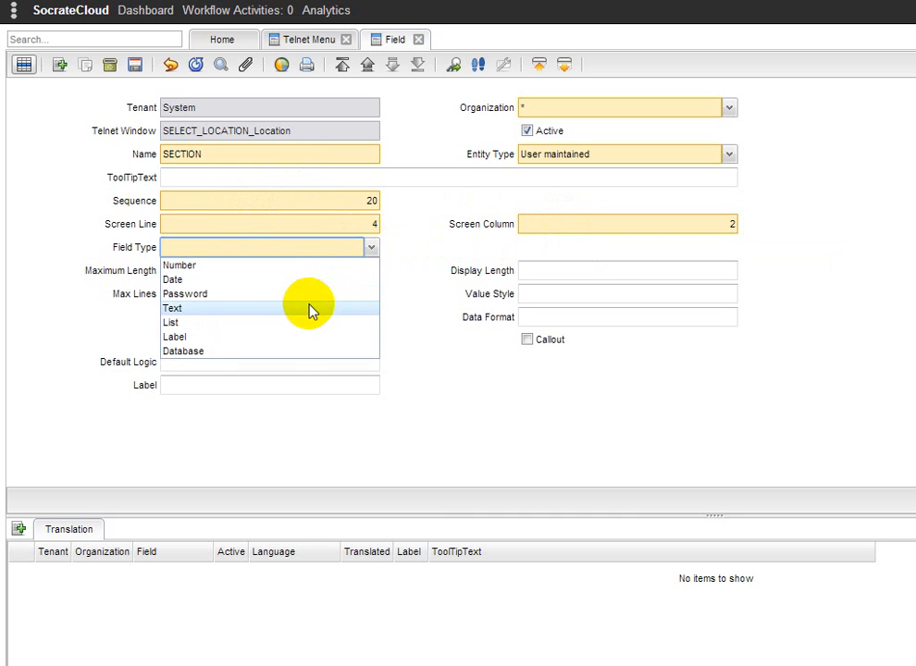
click(311, 308)
text(20)
click(586, 269)
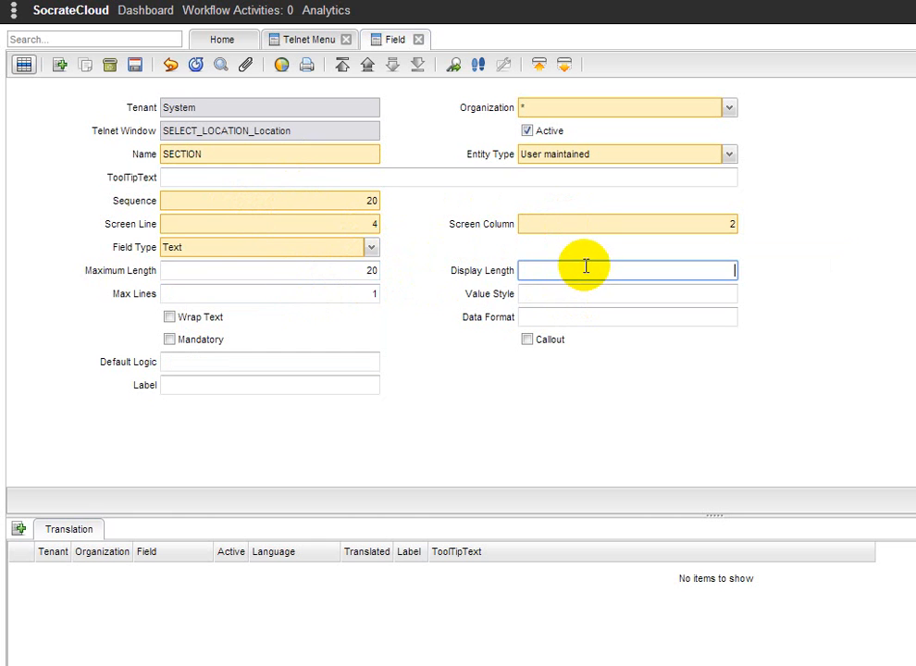
text(14)
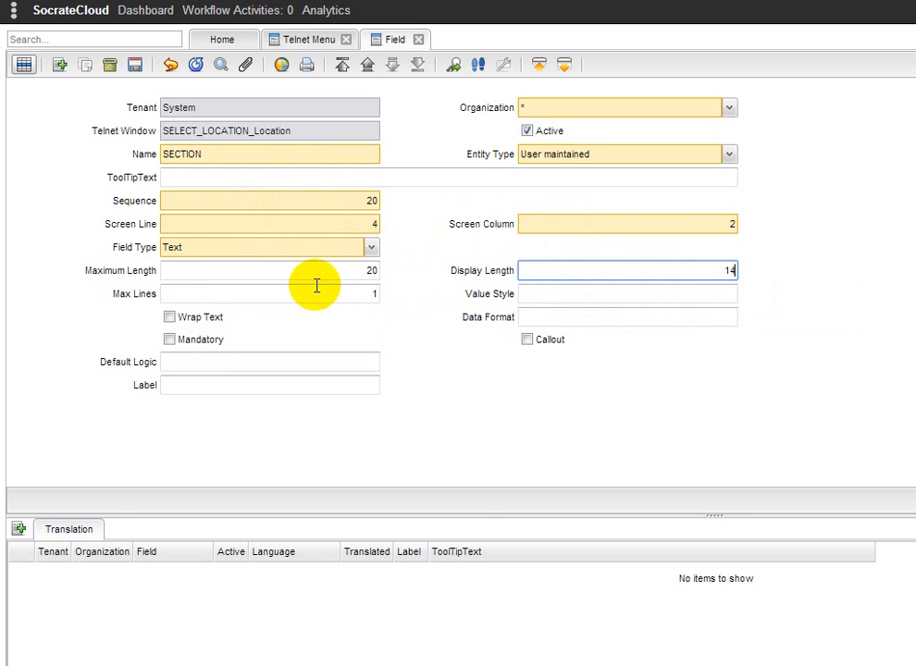
click(170, 341)
Give the field the label Section with label length 13 and separator ":", then save the field
click(250, 384)
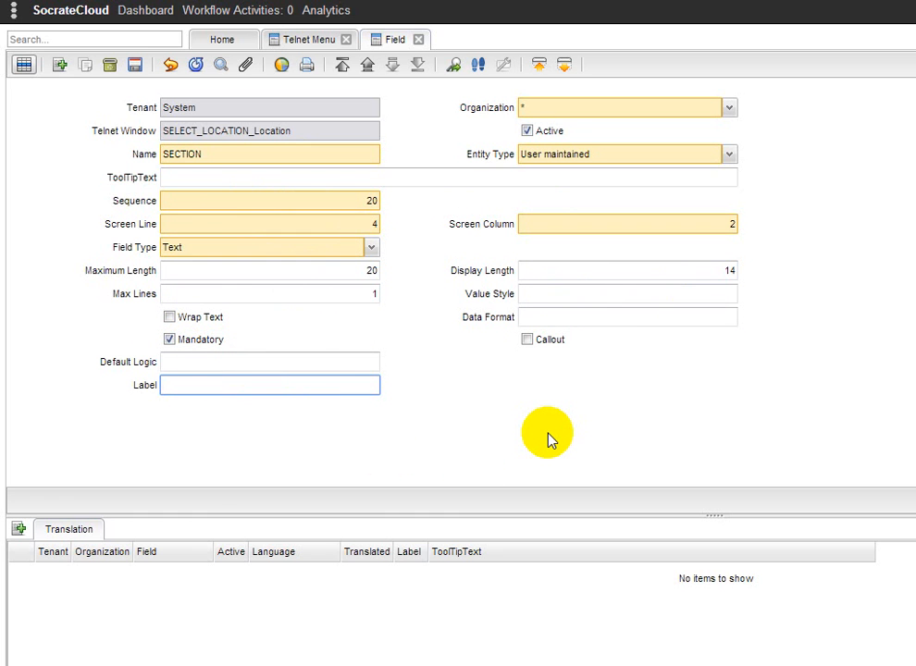
text(Section)
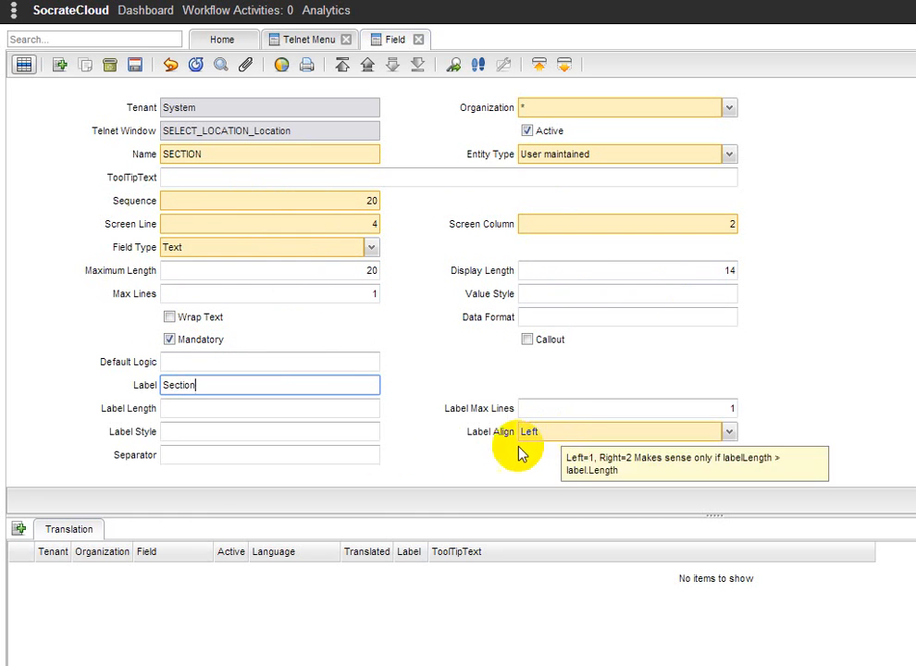
click(320, 409)
text(13)
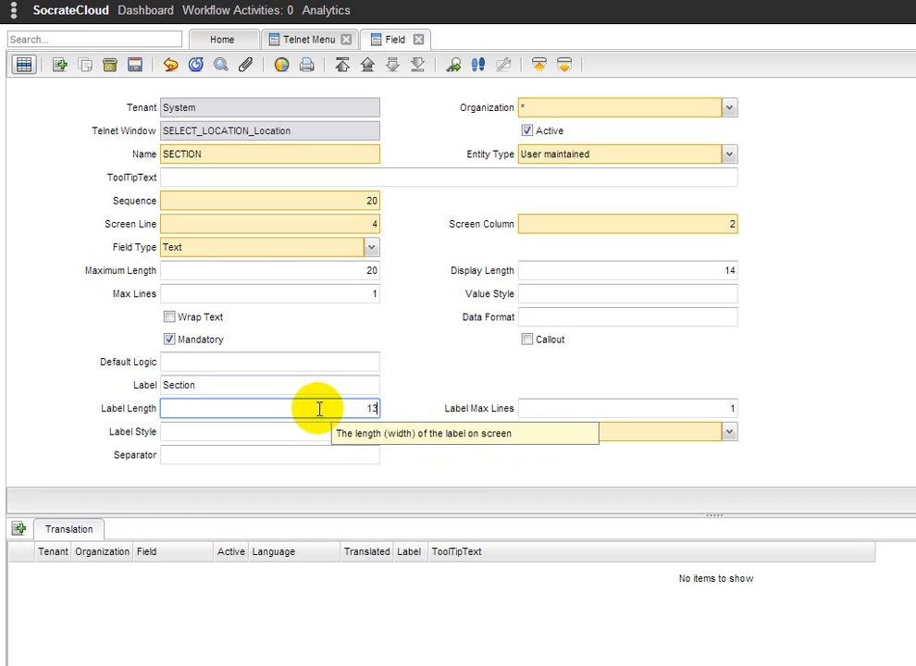
click(262, 452)
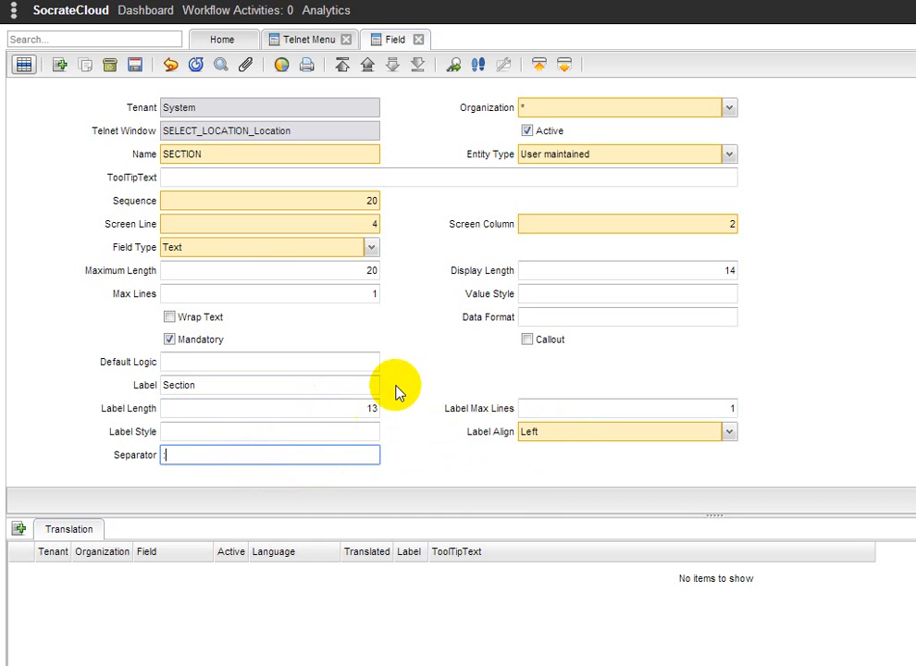
click(135, 63)
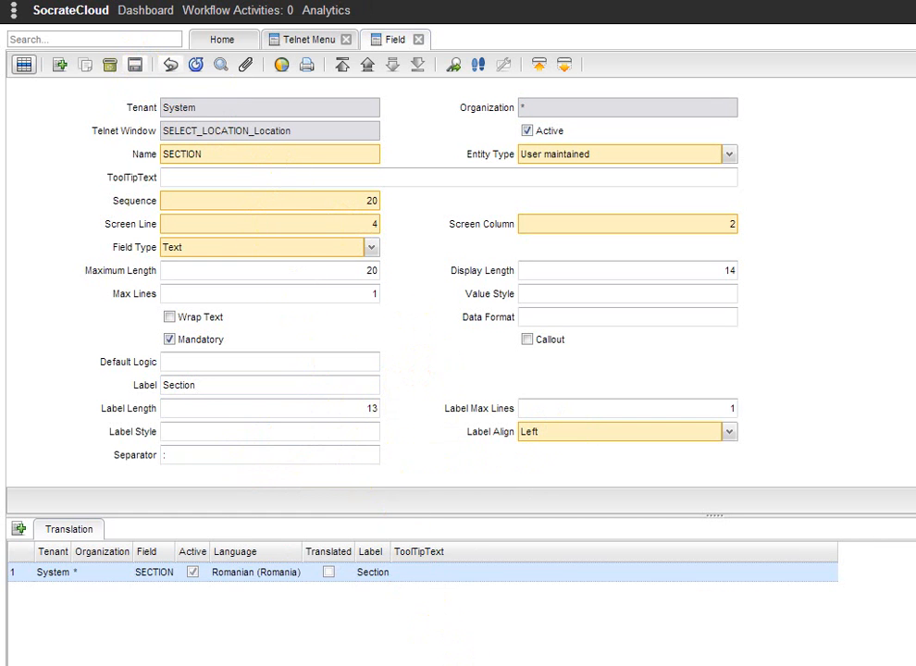
In the telnet session, start adding an item and enter location A4 and section 2
click(567, 665)
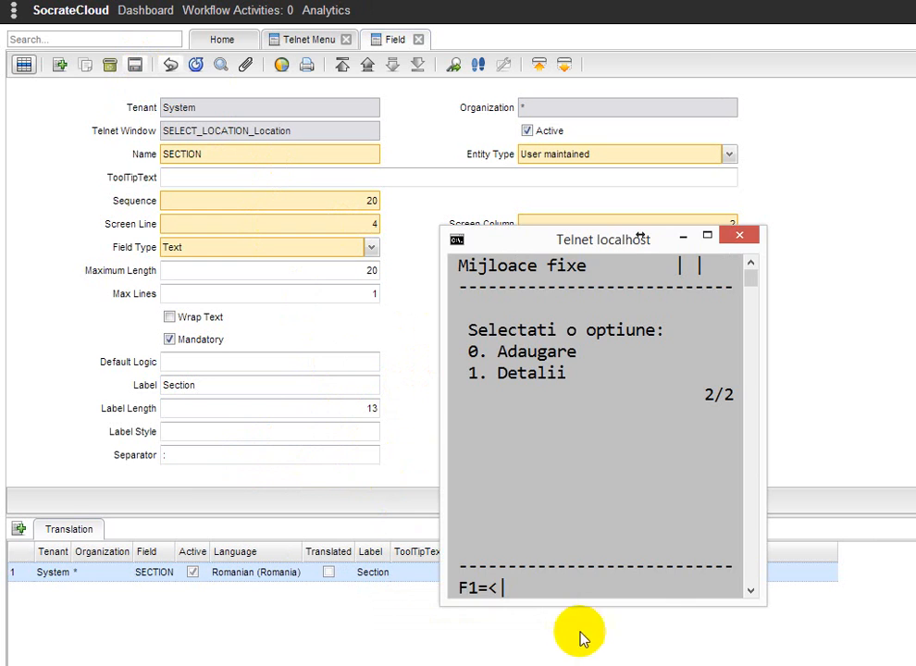
key(0)
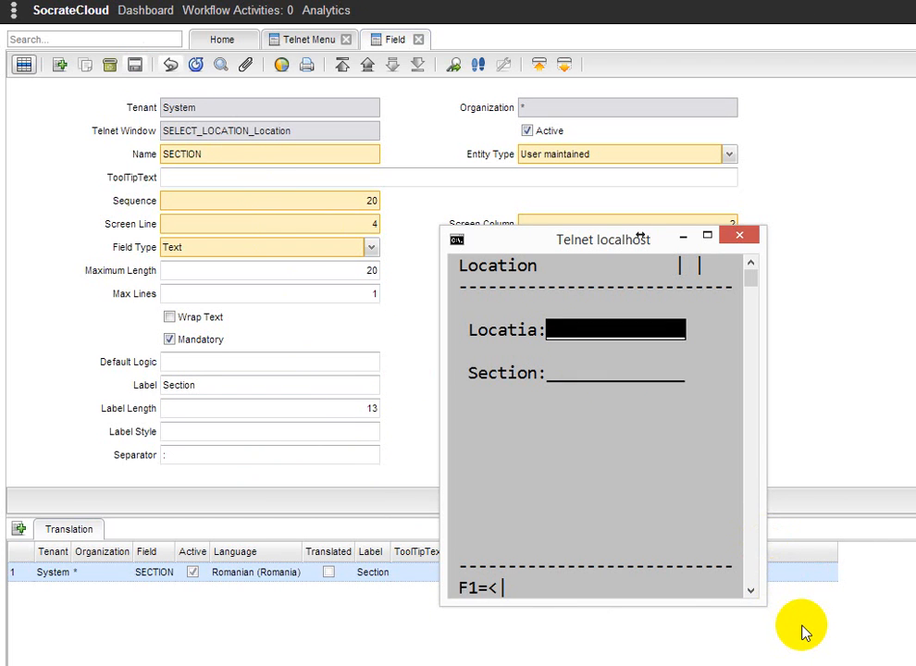
text(A4)
key(Return)
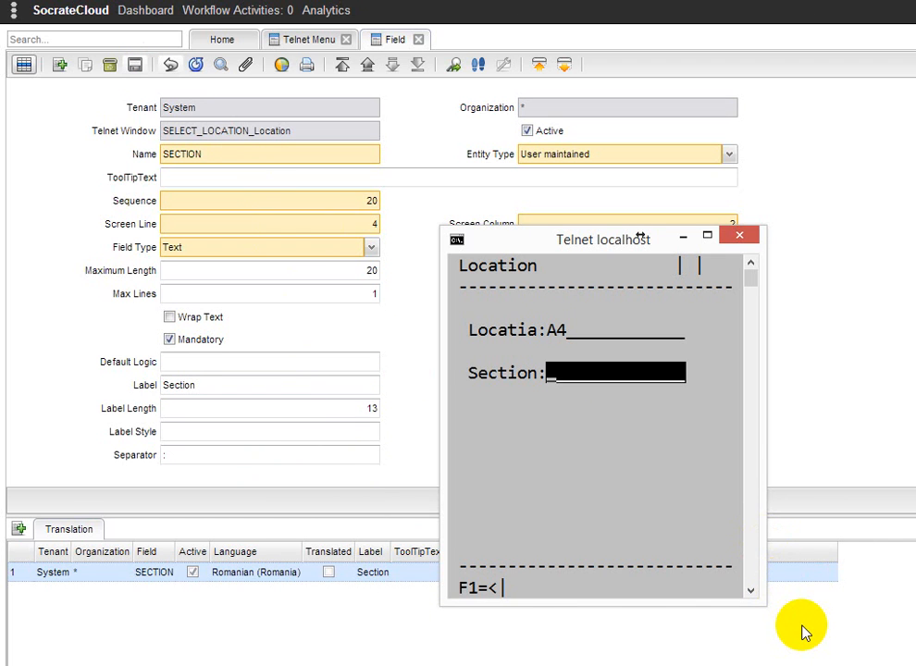
text(2)
key(Return)
key(Return)
key(Return)
text(4435435653)
key(Return)
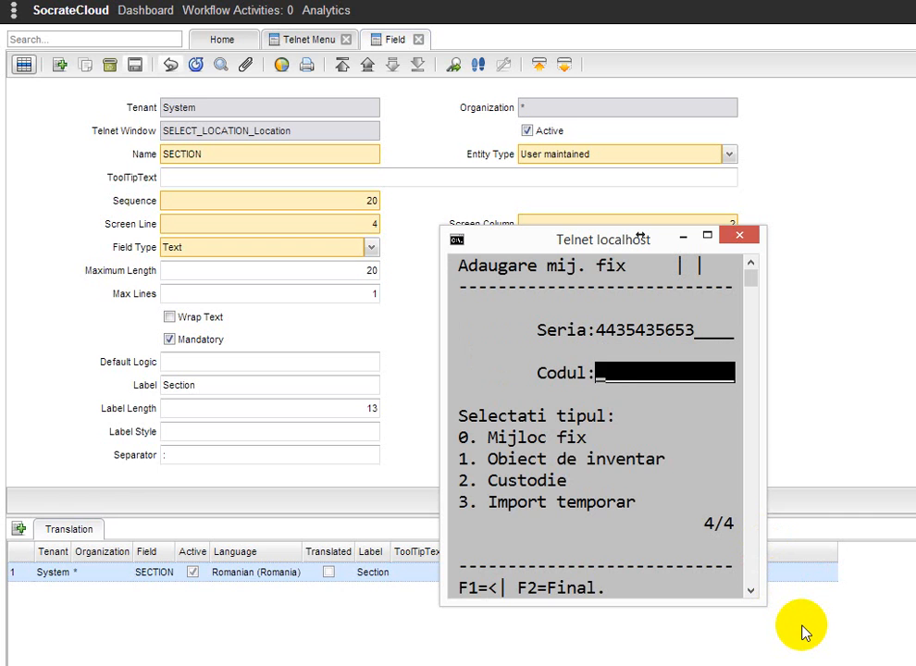
text(34)
key(Return)
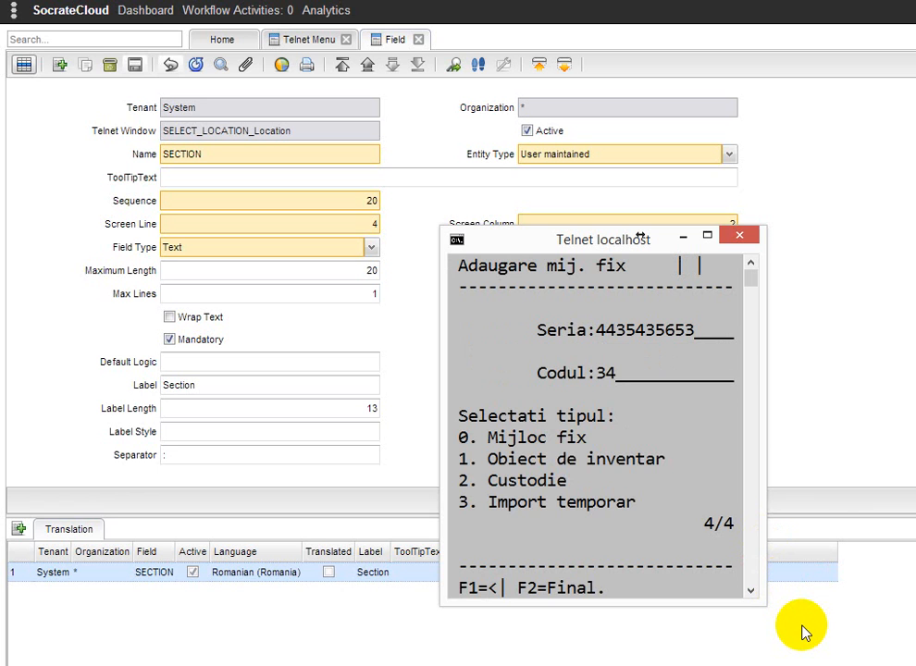
text(1)
key(Return)
text(1)
key(Return)
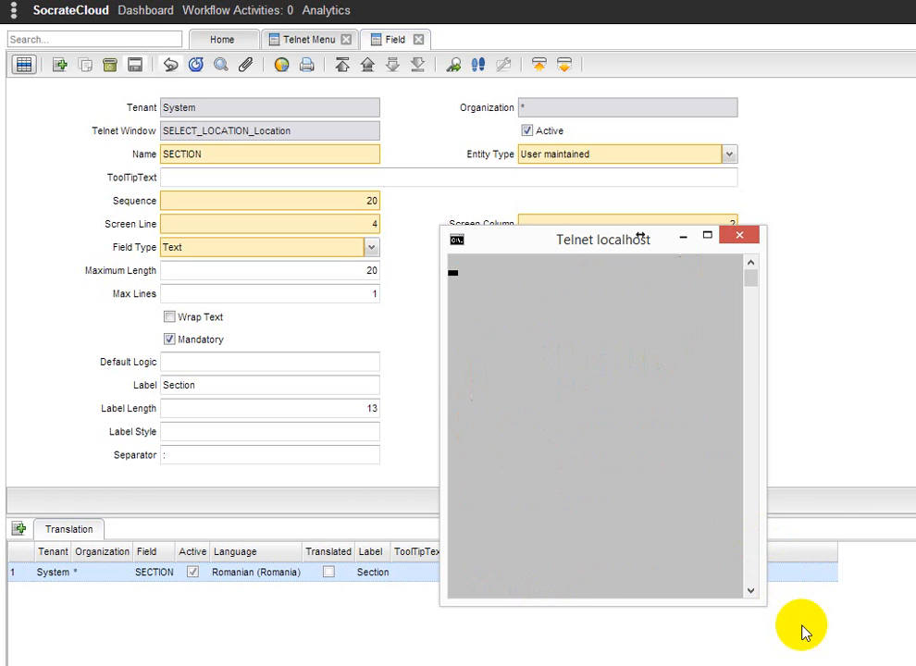
Add an item with serial 76874455, code 23, type Obiect de inventar, confirm it, and return to the main menu
text(76874455u)
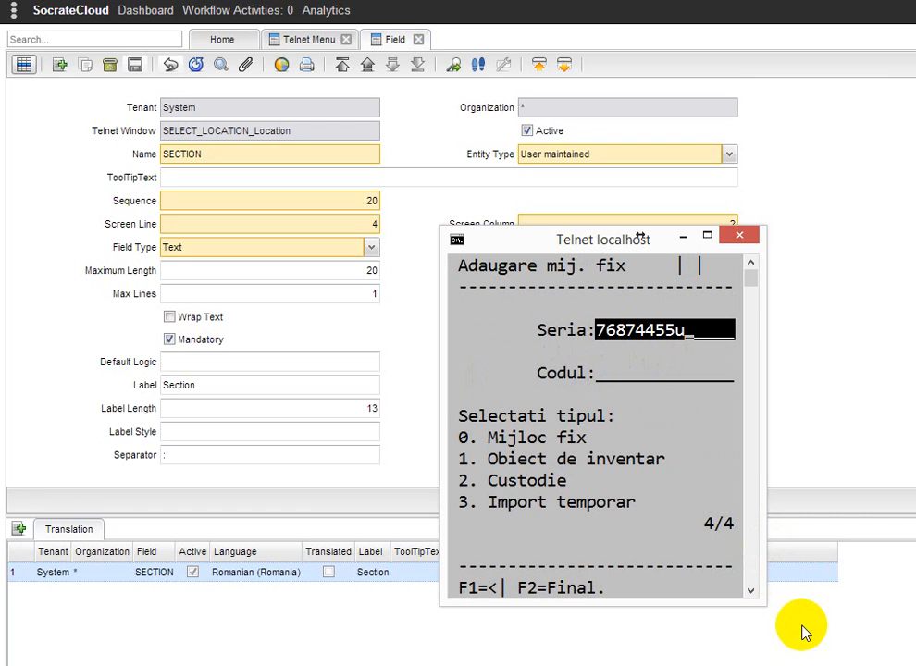
key(Return)
text(23)
key(Return)
text(1)
key(Return)
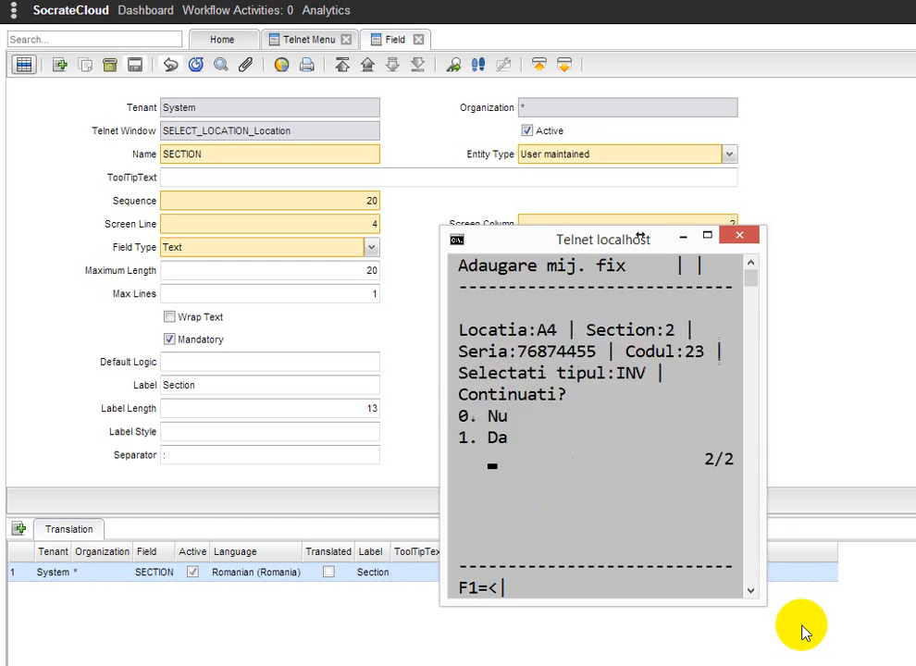
text(1)
key(Return)
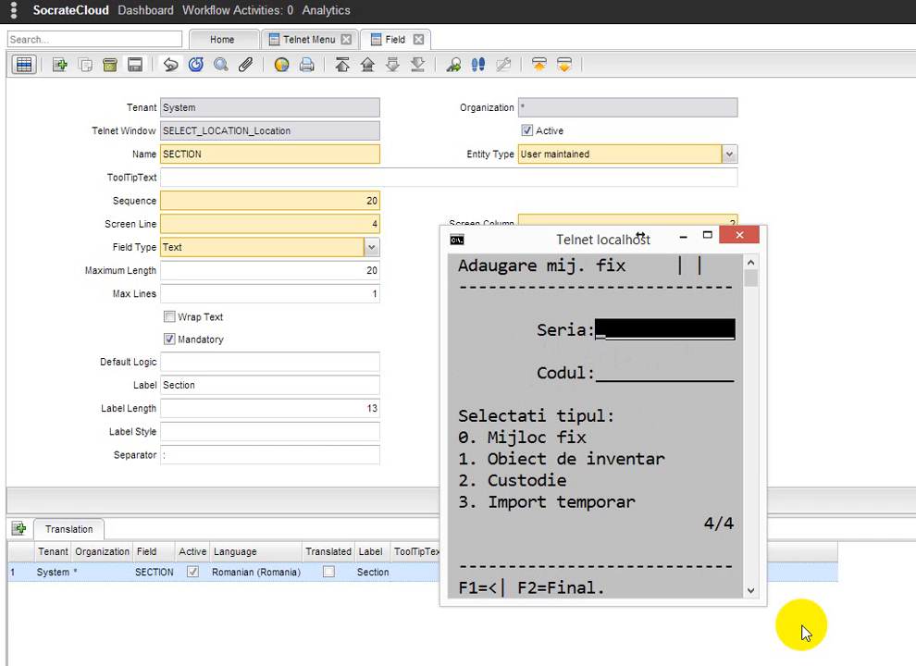
key(F1)
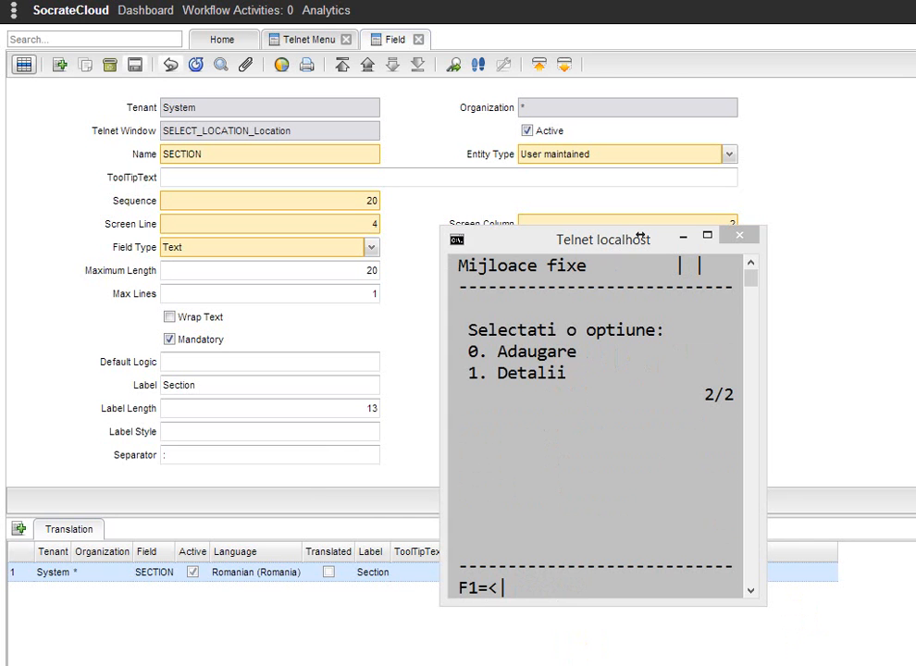
Refresh the Telnet Context records and inspect the context item values, including section, of each new record
mouse_move(261, 658)
click(244, 639)
click(143, 67)
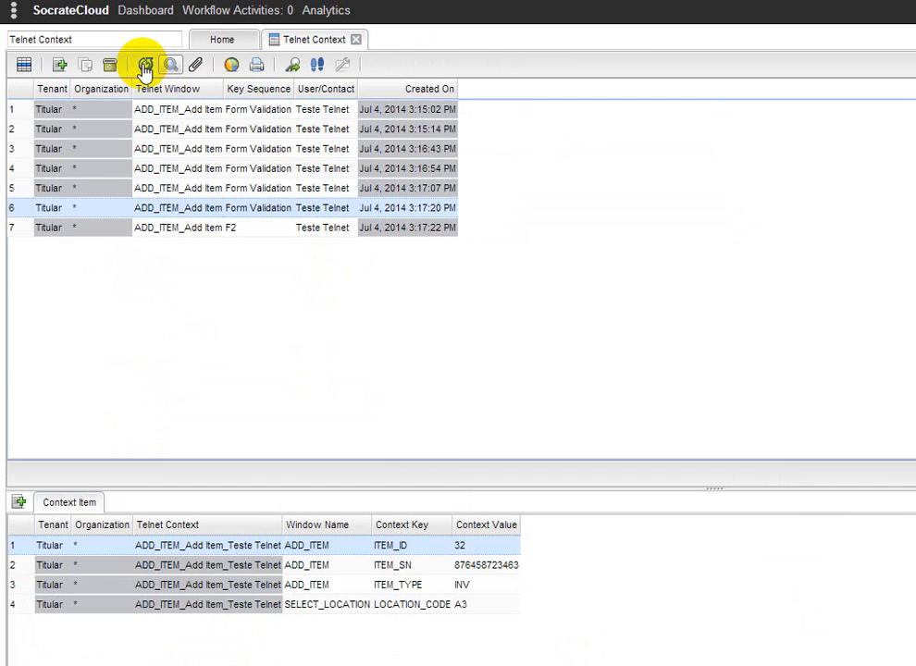
click(306, 248)
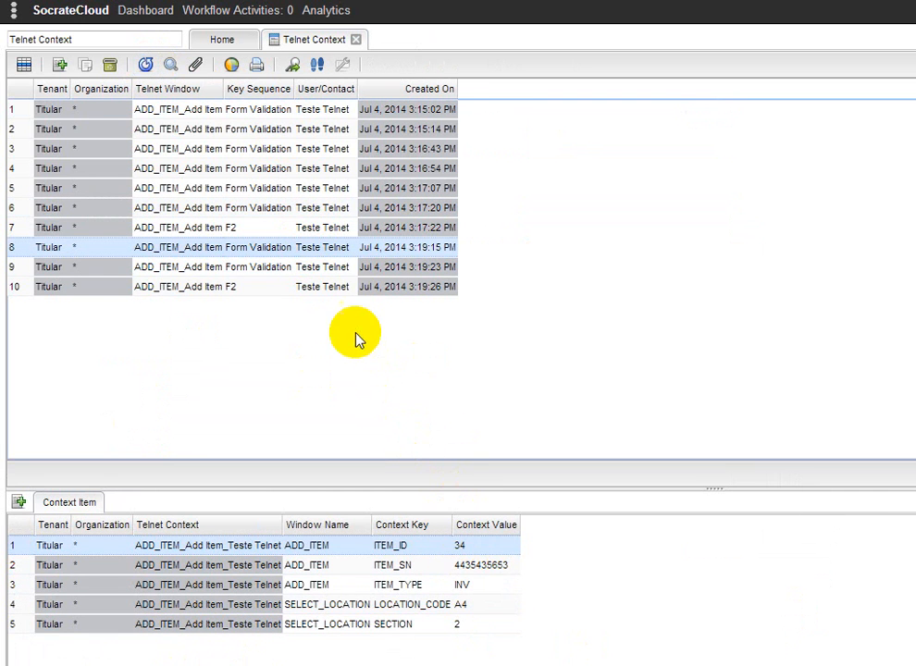
click(322, 267)
click(437, 626)
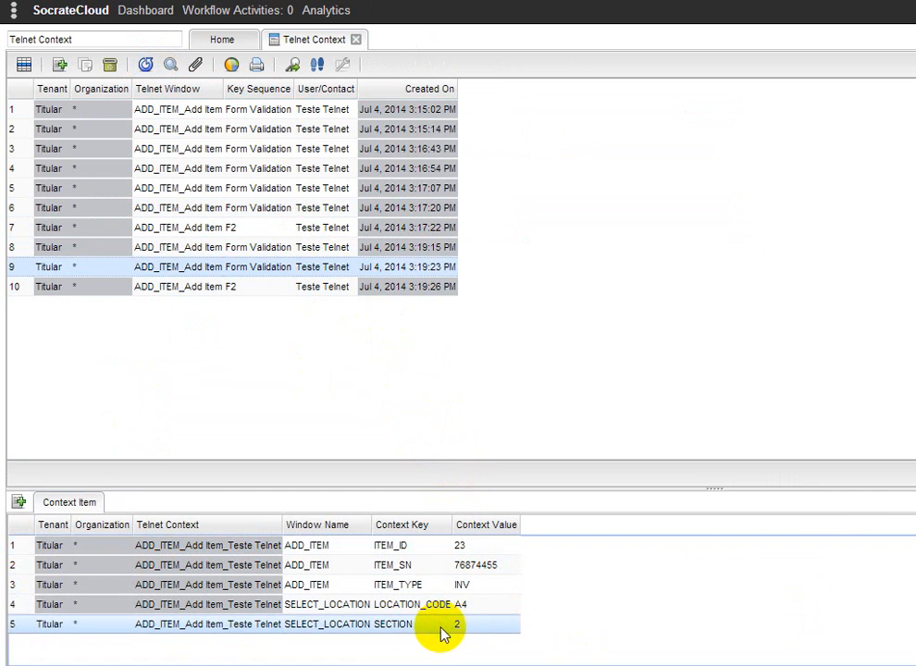